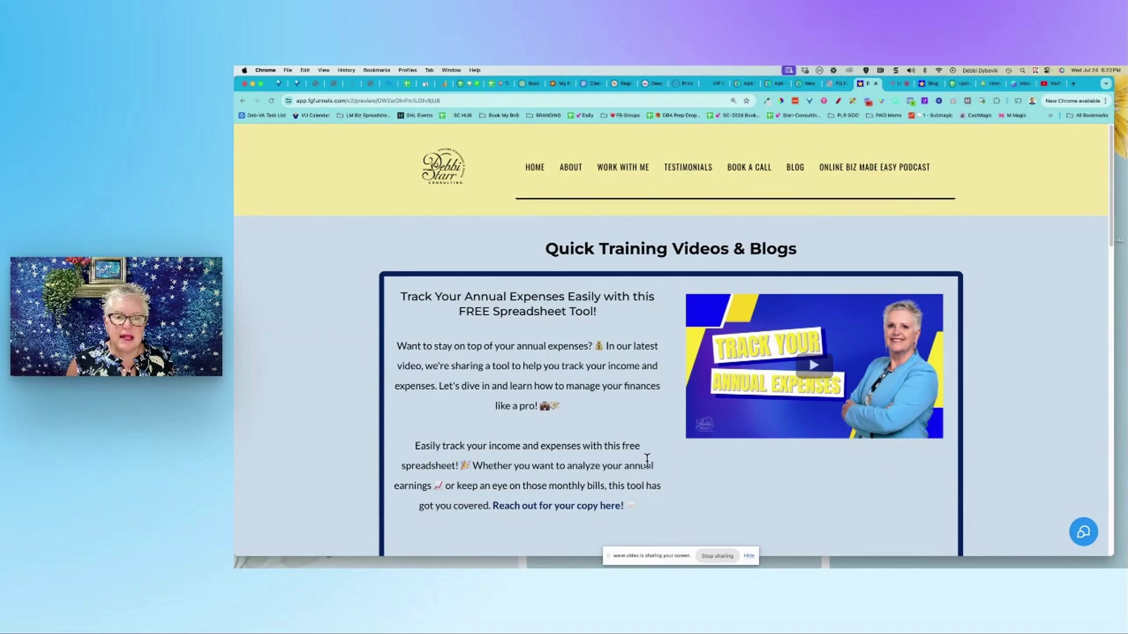
- Review the blog page preview, from the Quick Training Videos & Blogs boxes down to the Latest Blog Articles
scroll(1022, 444, "down", 2)
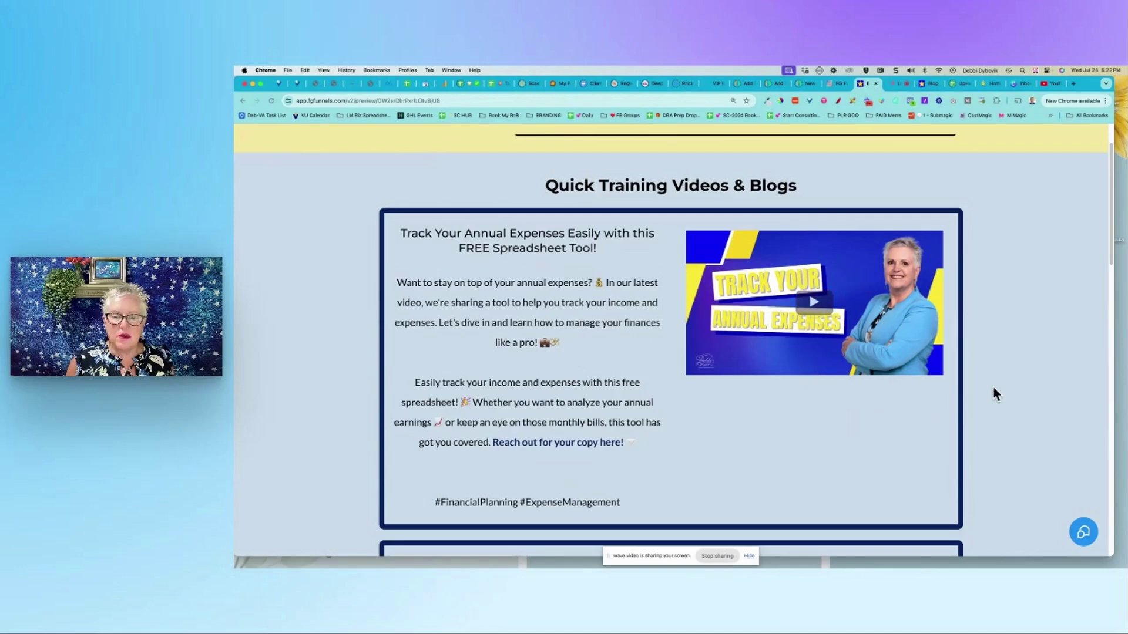
scroll(993, 387, "down", 8)
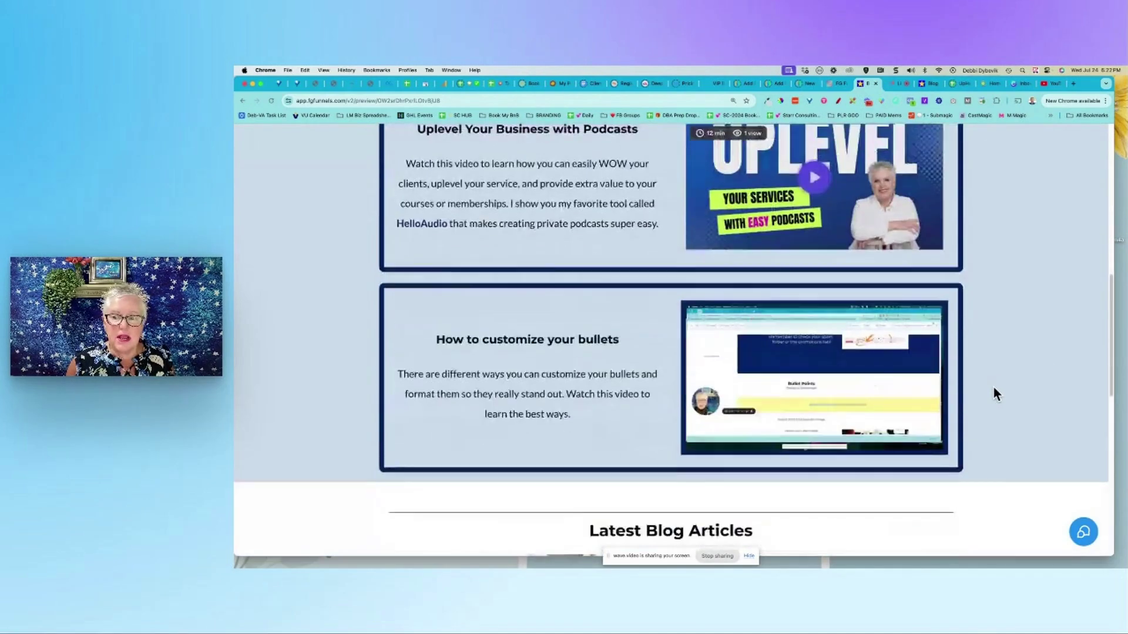
scroll(993, 386, "down", 5)
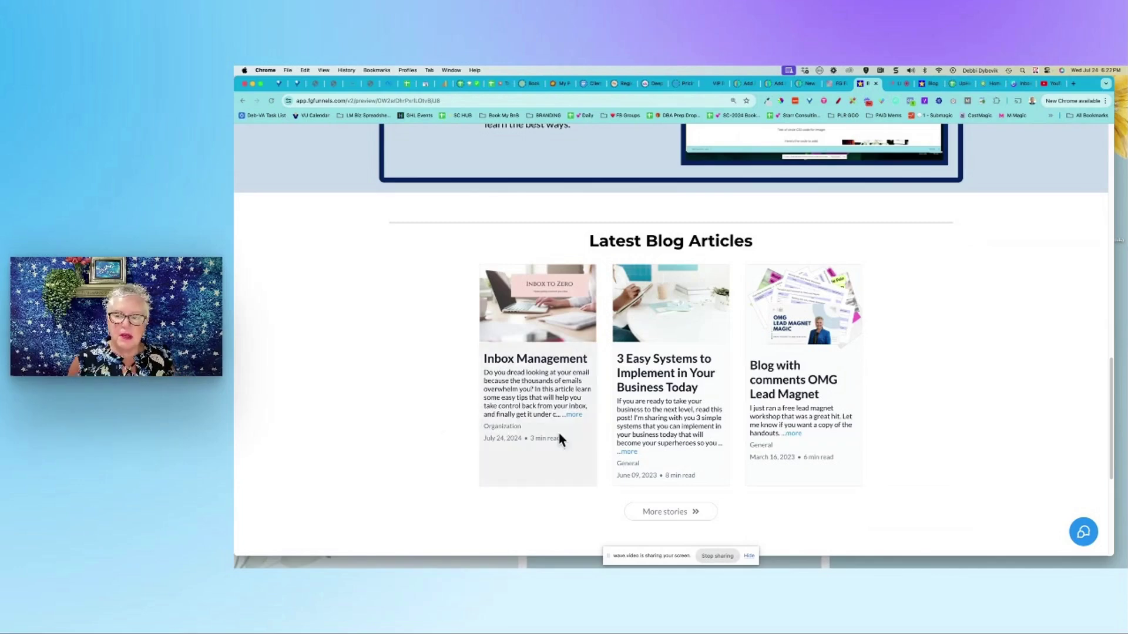
scroll(986, 447, "down", 3)
scroll(985, 448, "up", 5)
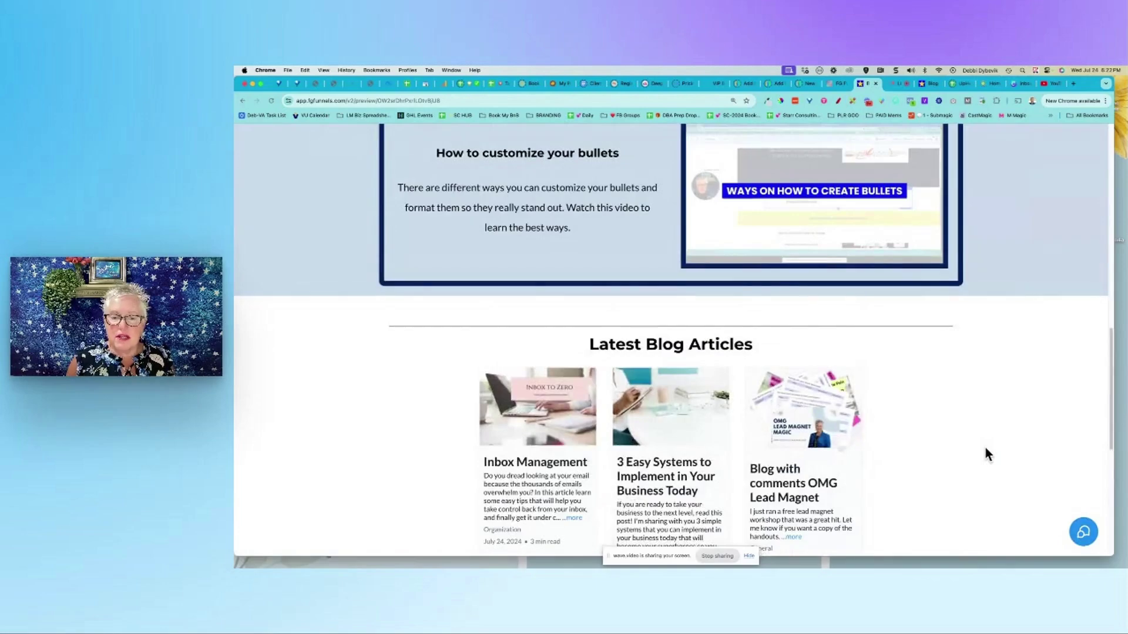
scroll(985, 448, "up", 10)
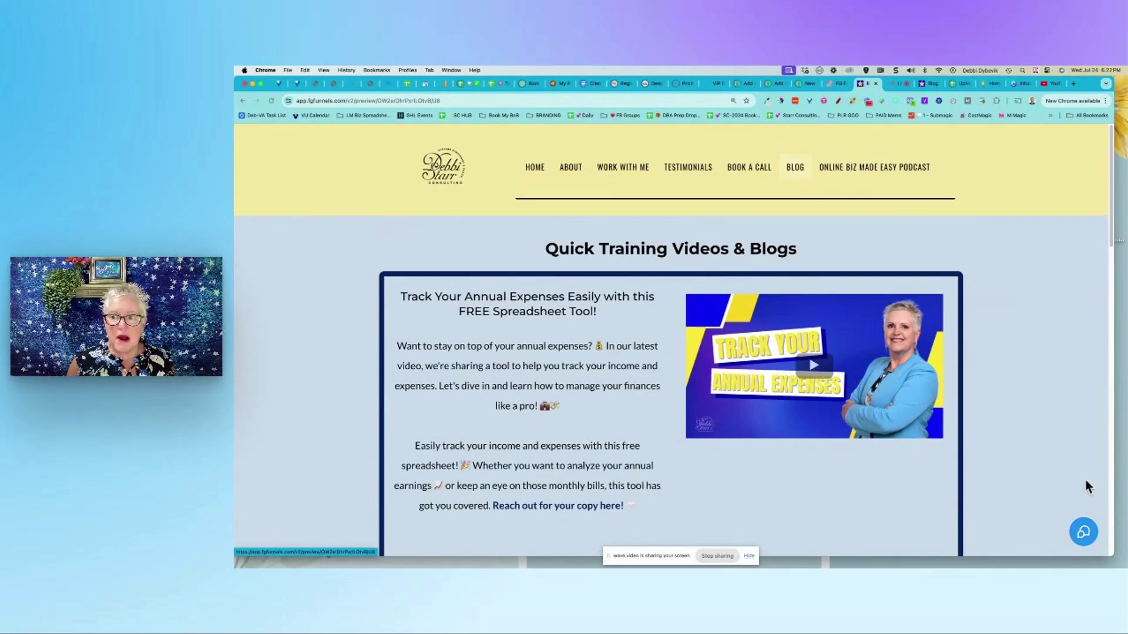
scroll(1026, 458, "down", 3)
scroll(1025, 458, "up", 3)
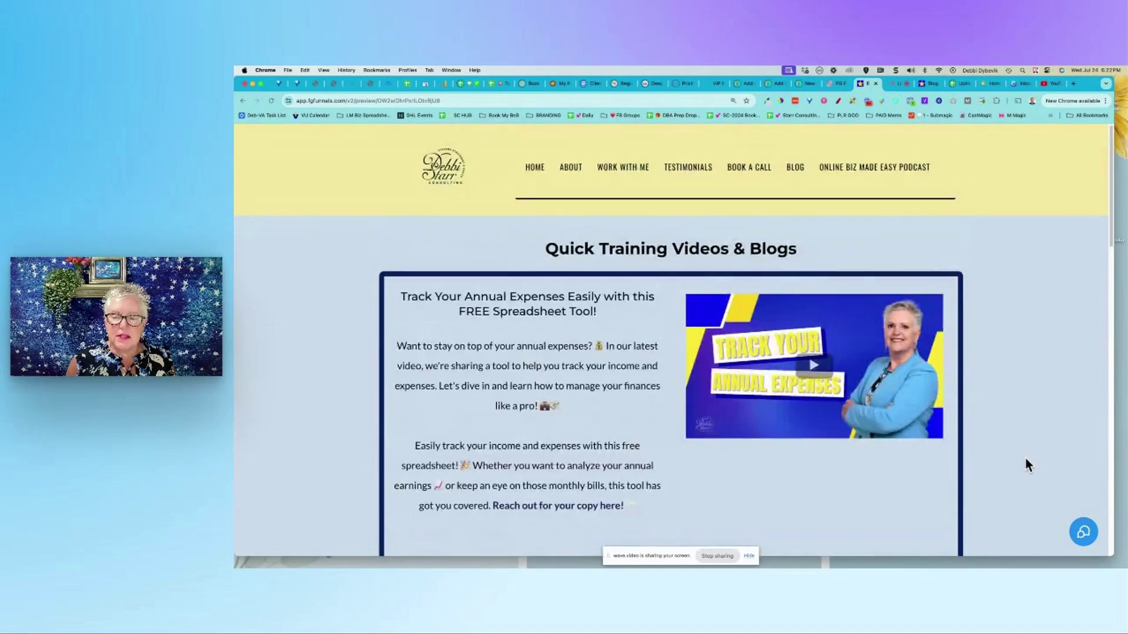
scroll(1004, 417, "down", 15)
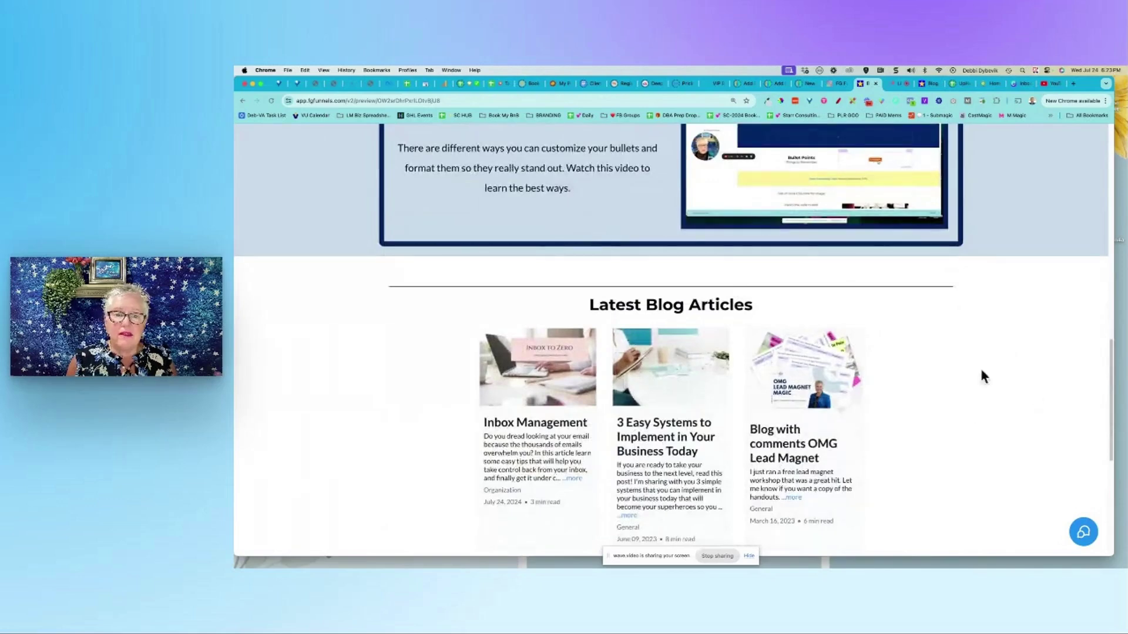
scroll(1057, 428, "down", 3)
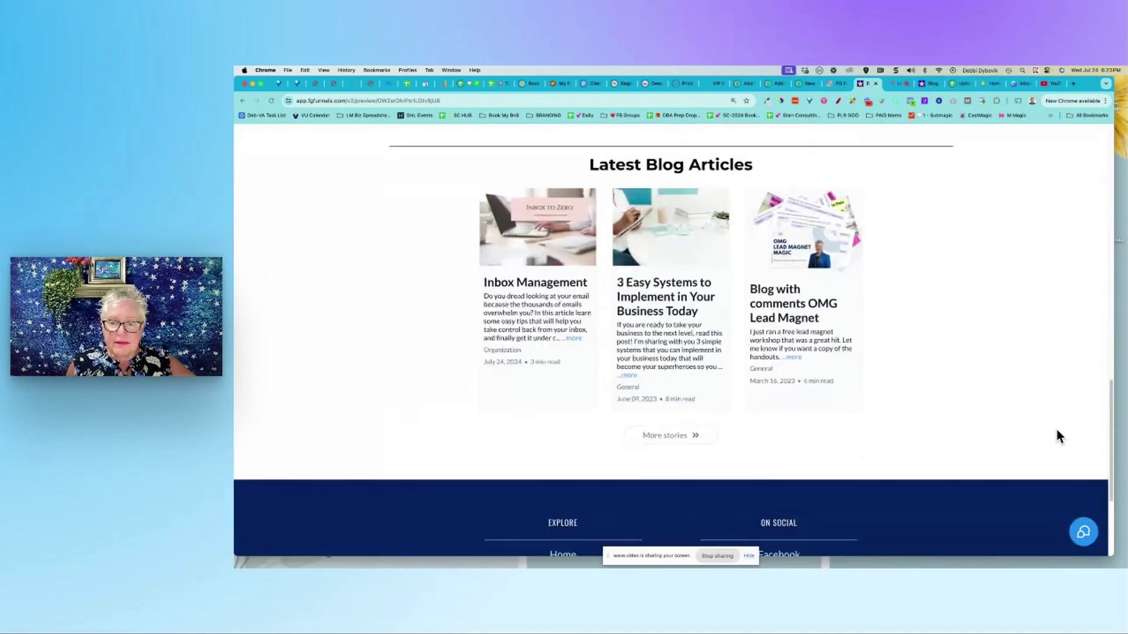
scroll(1056, 430, "up", 2)
scroll(981, 380, "up", 3)
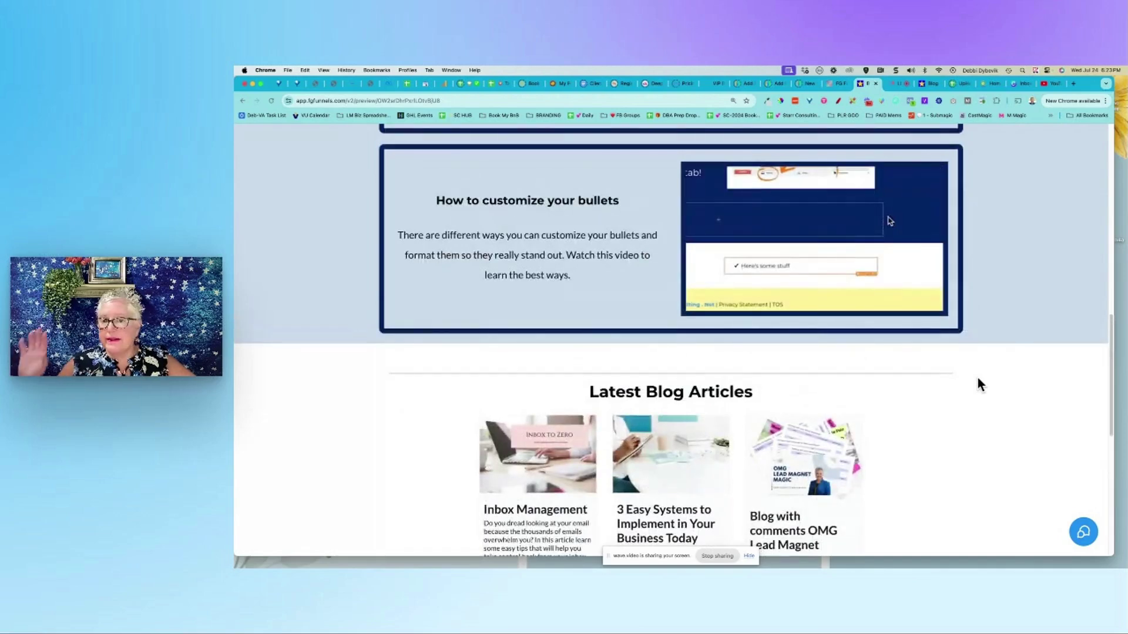
scroll(1036, 288, "up", 15)
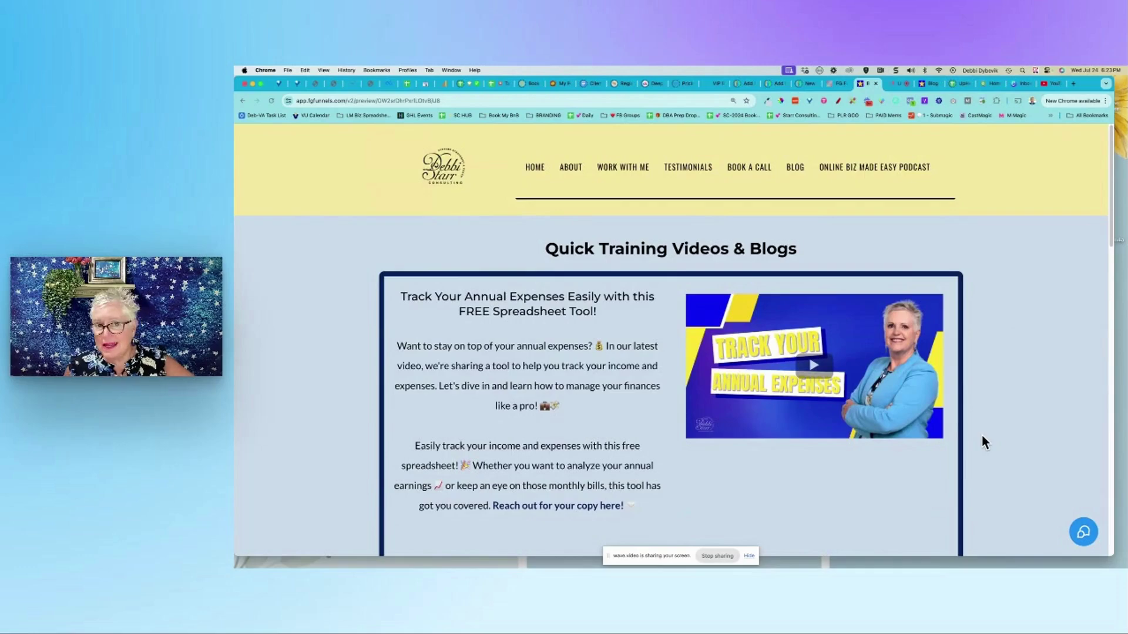
scroll(984, 440, "down", 5)
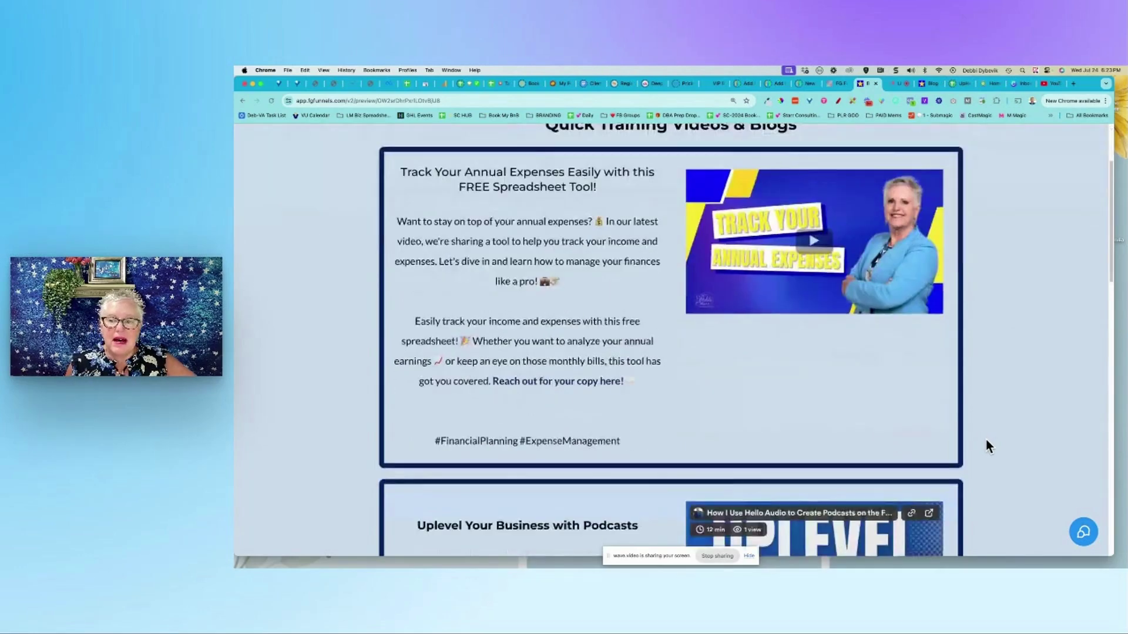
scroll(987, 445, "down", 5)
scroll(987, 446, "down", 8)
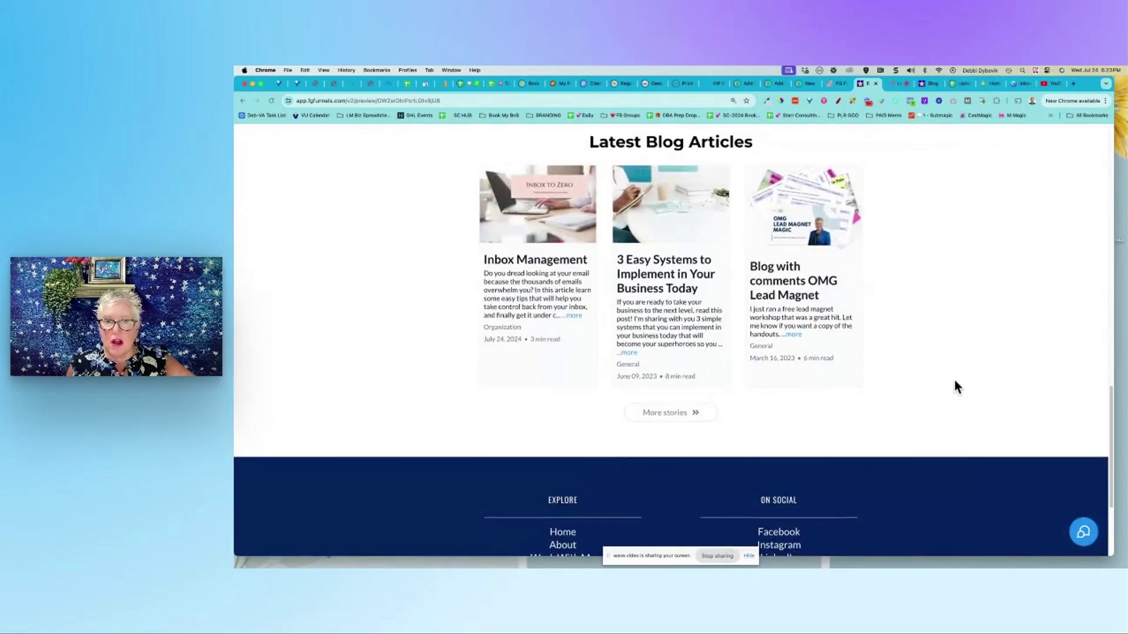
scroll(957, 387, "up", 3)
scroll(954, 381, "up", 3)
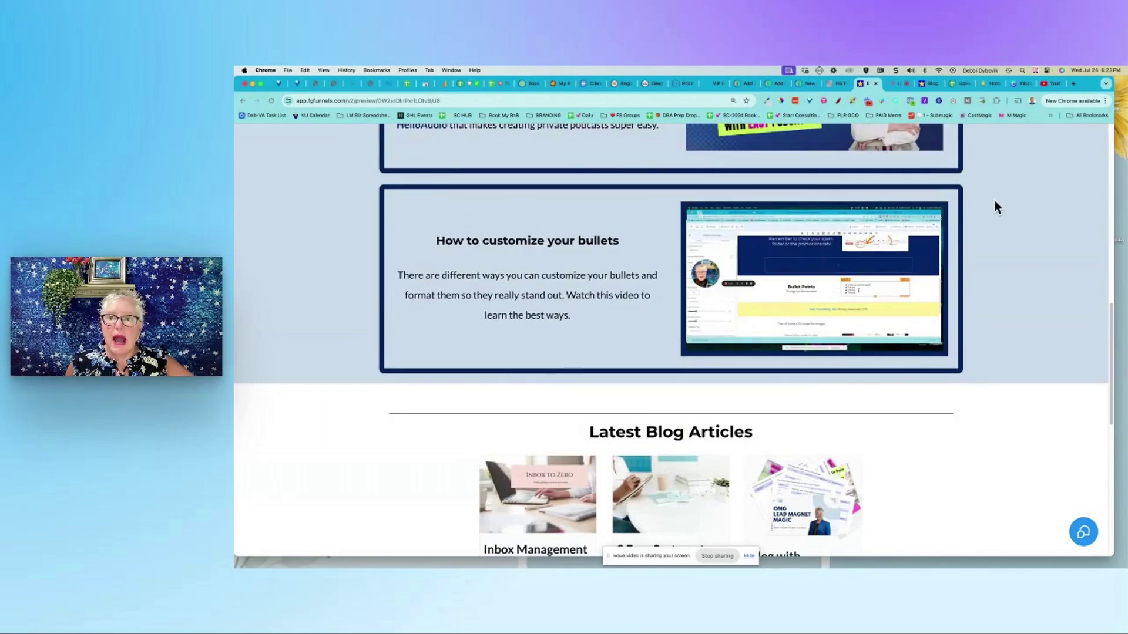
- Switch to the home page's editor and go back to the Starr Consulting website's page list
left_click(841, 86)
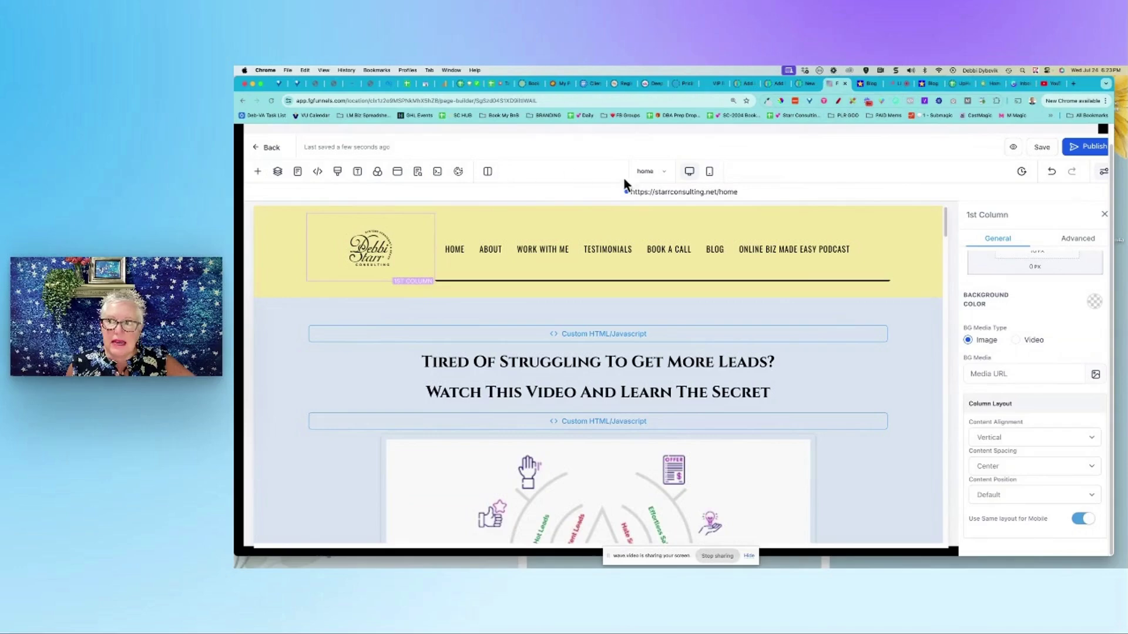
left_click_drag(1114, 278, 1127, 276)
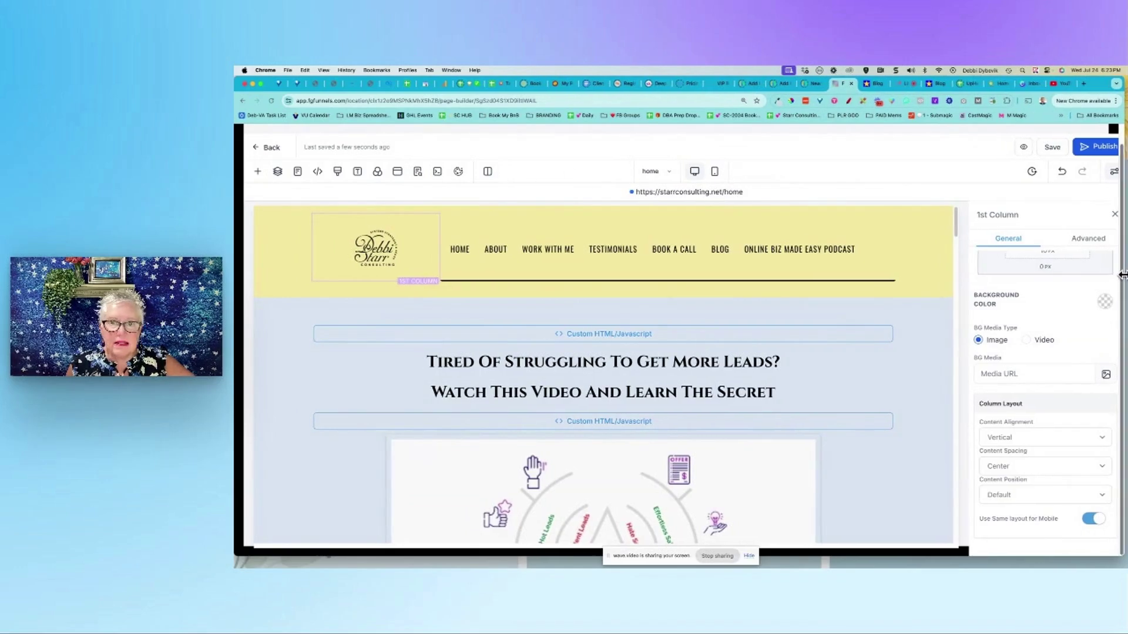
left_click(271, 148)
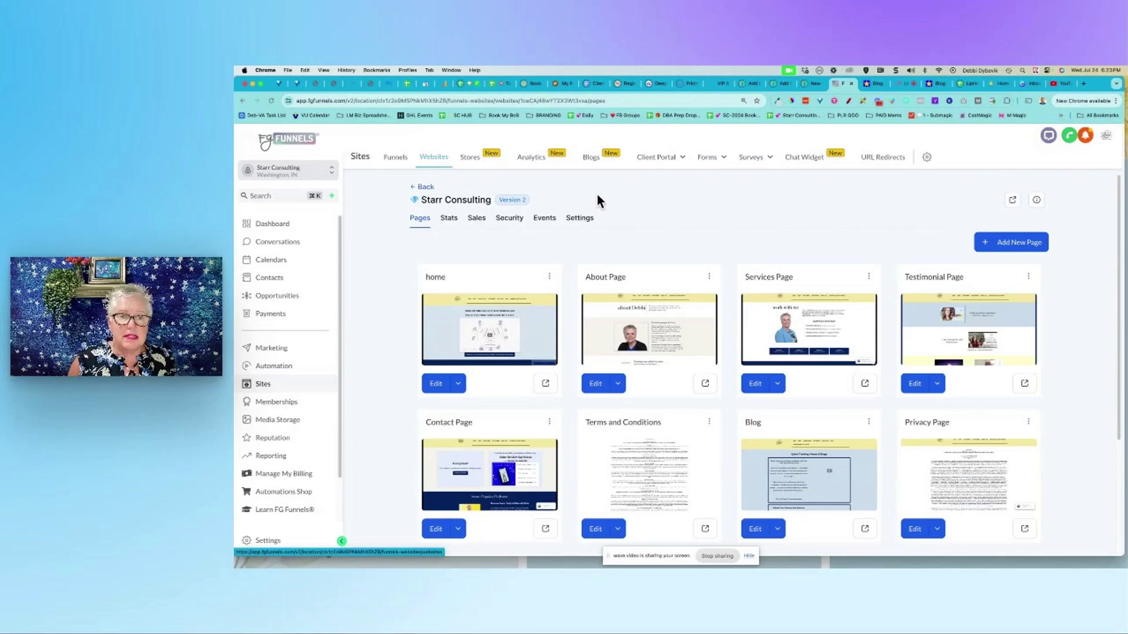
- Look through the website's pages and open the Blog page for editing
scroll(389, 320, "down", 3)
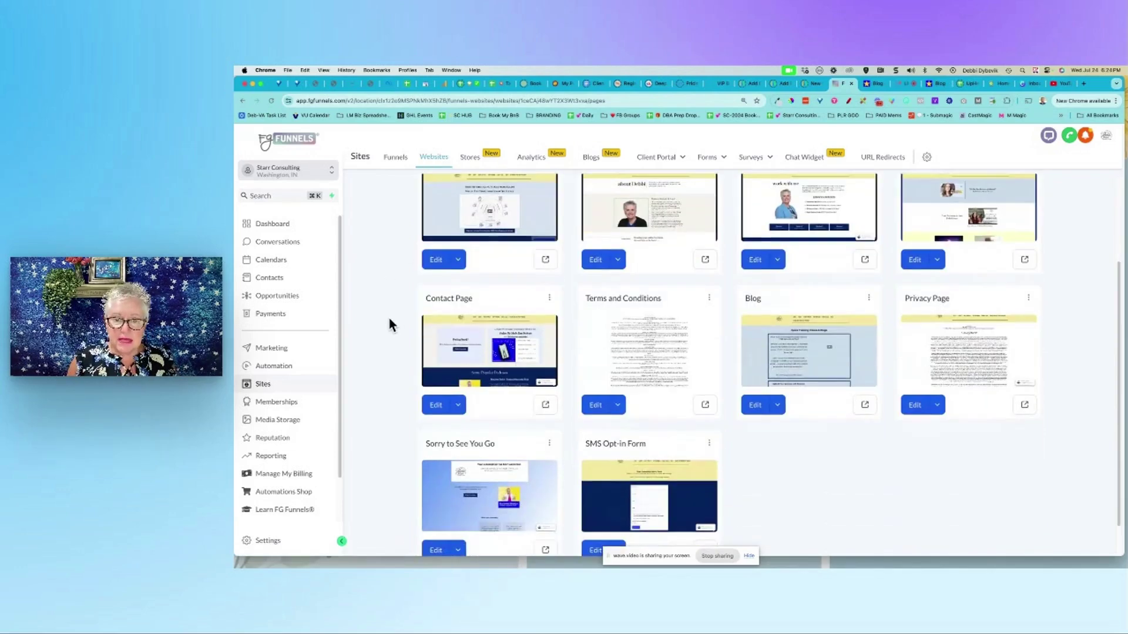
scroll(389, 321, "up", 3)
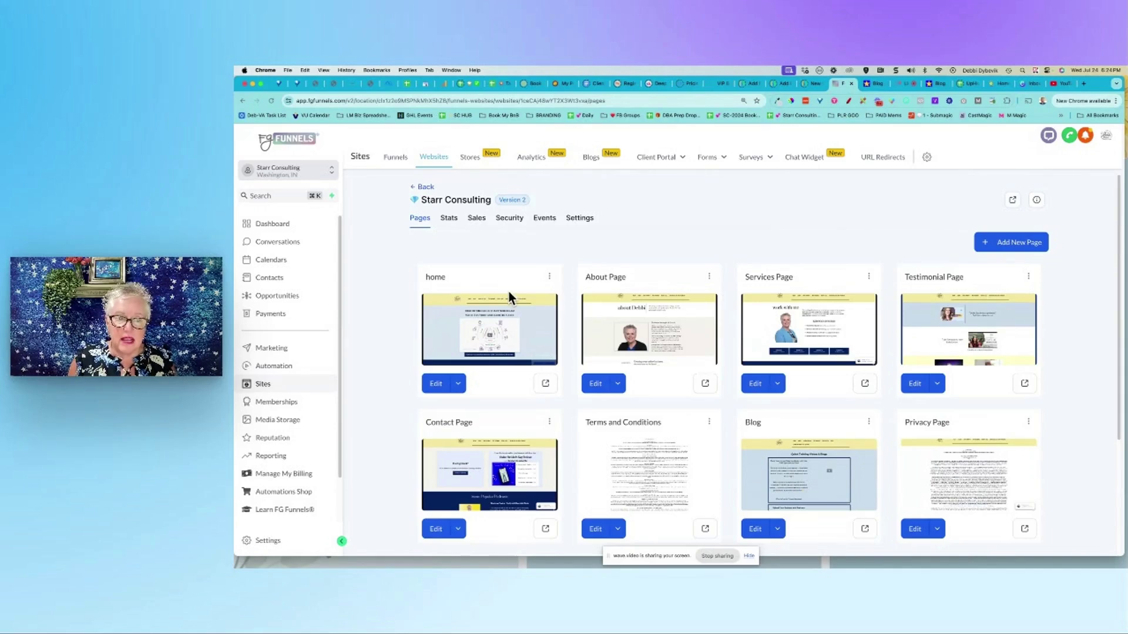
scroll(790, 430, "down", 1)
scroll(790, 435, "down", 2)
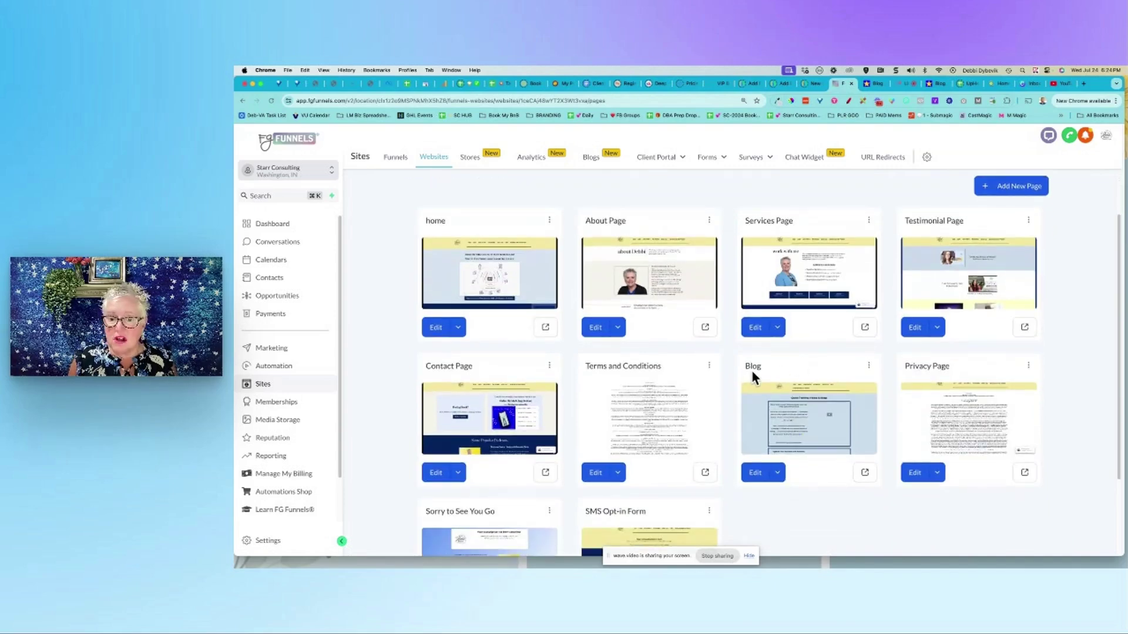
left_click(756, 473)
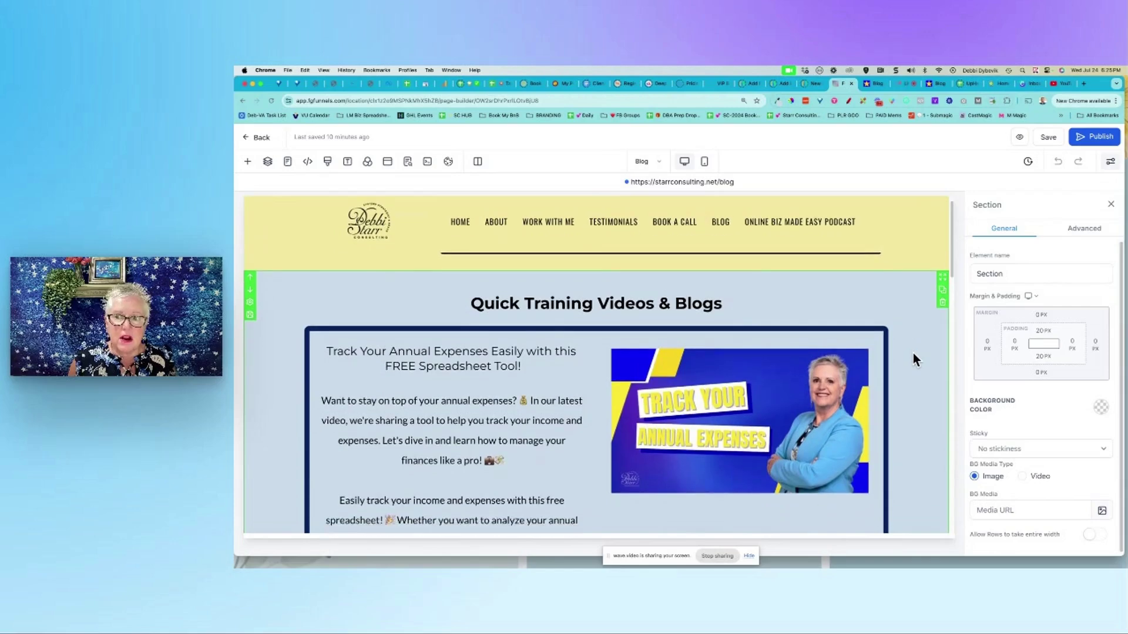
- Rename the section containing the training videos as "Quick Training Videos Section"
scroll(913, 354, "down", 1)
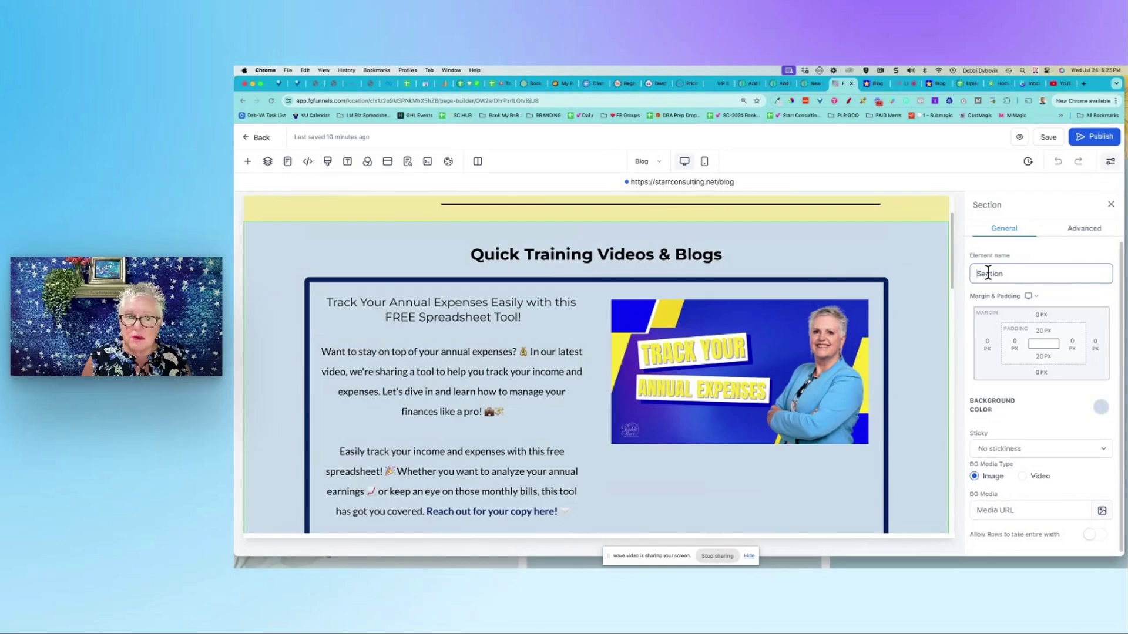
type("Quick Training ")
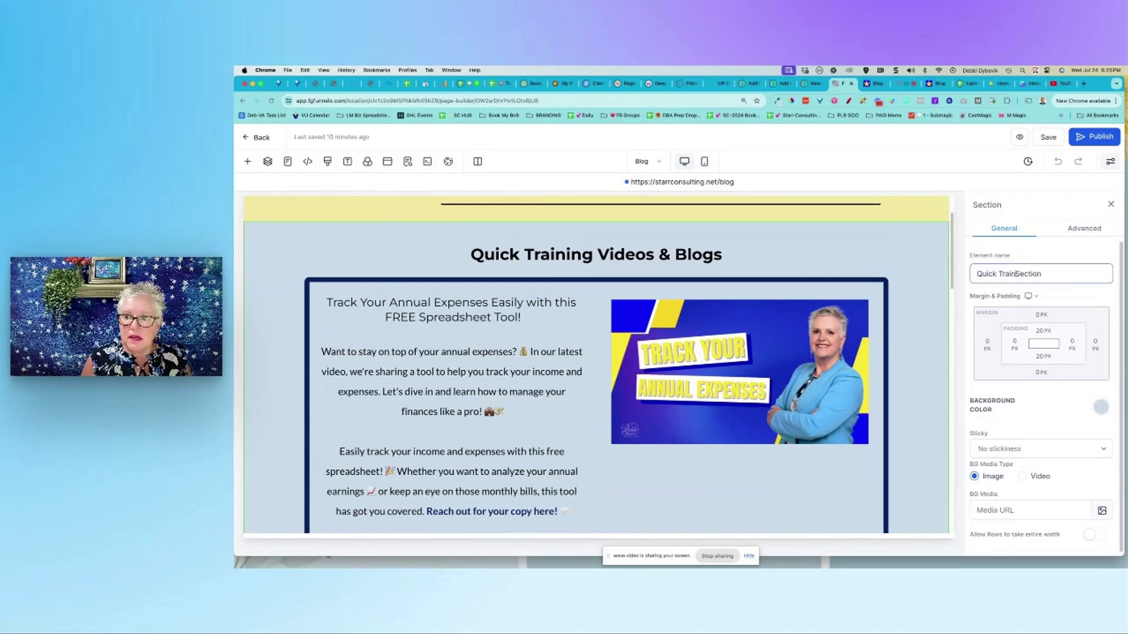
type("Videos")
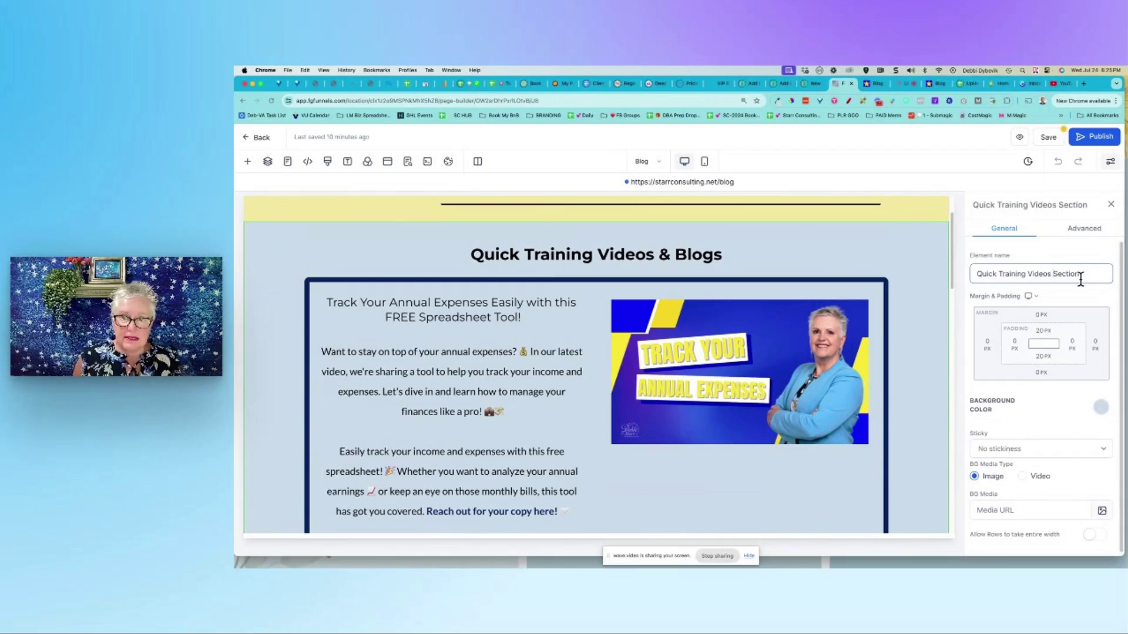
- Select the section holding the Latest Blog Articles and rename it "Blog Section"
scroll(922, 374, "down", 10)
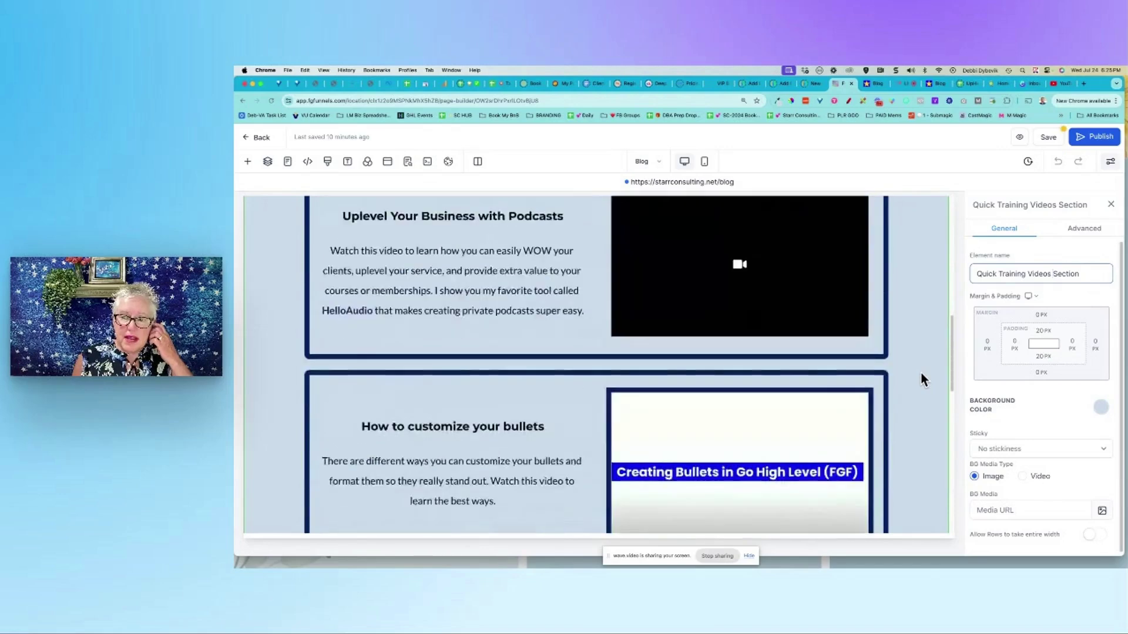
scroll(921, 376, "down", 4)
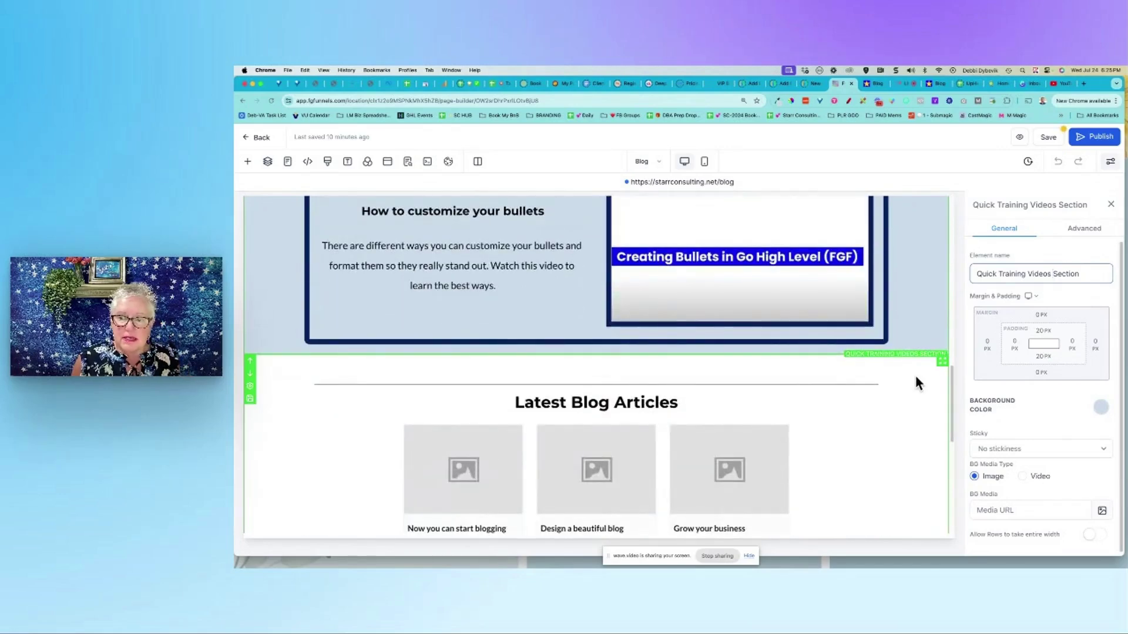
left_click(916, 378)
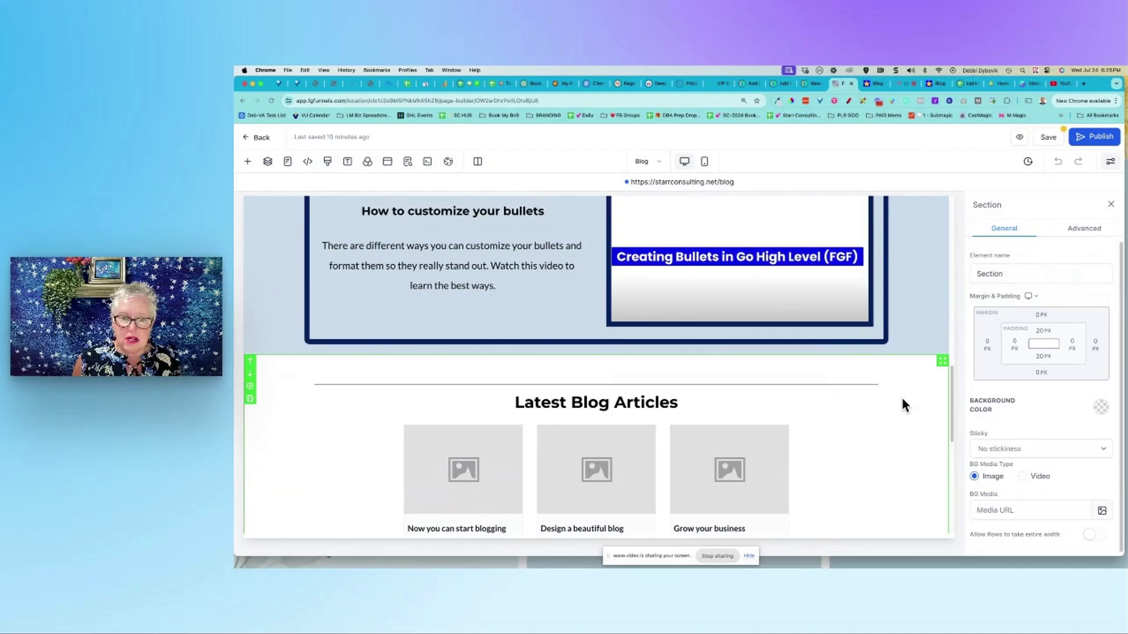
scroll(902, 398, "down", 2)
left_click(1007, 274)
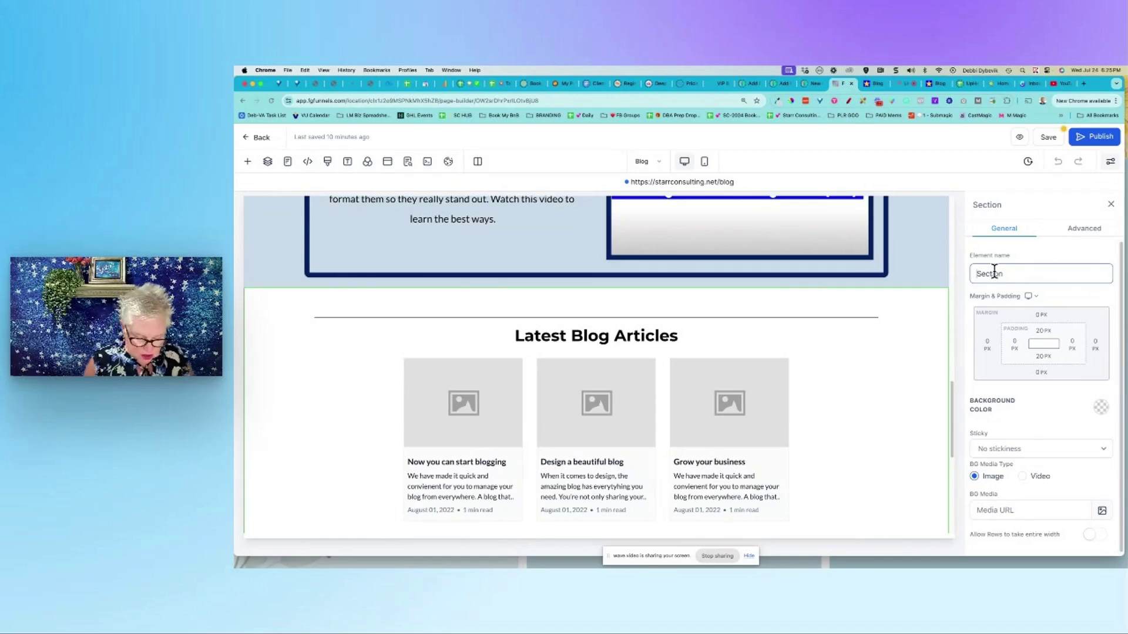
type("Blog")
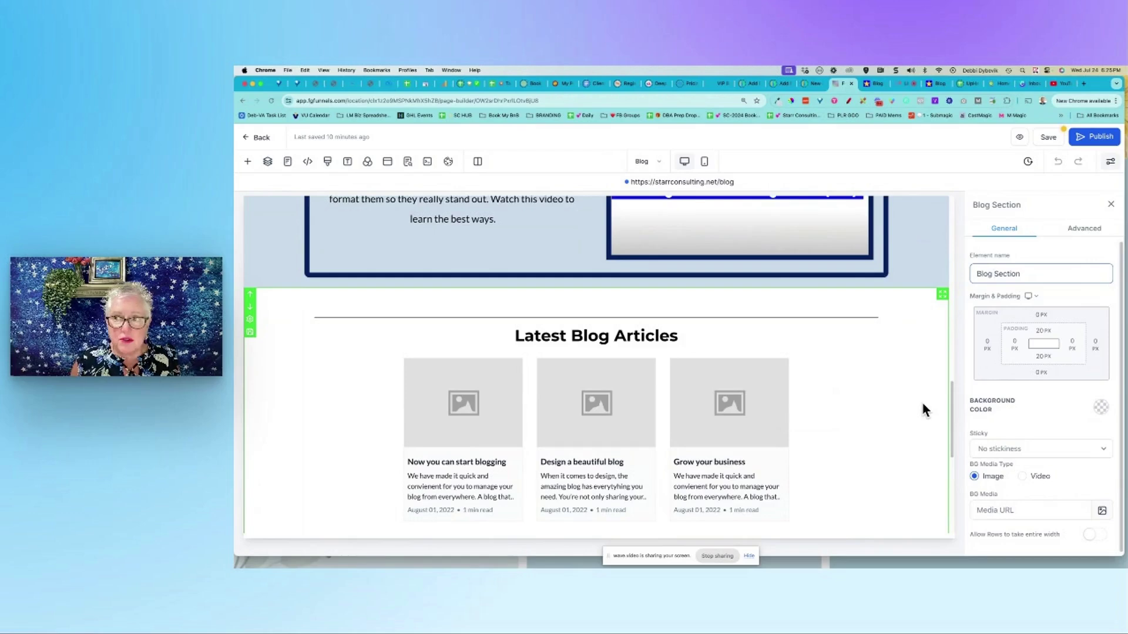
- Check the order of the page's named sections in the layer list
scroll(921, 410, "down", 3)
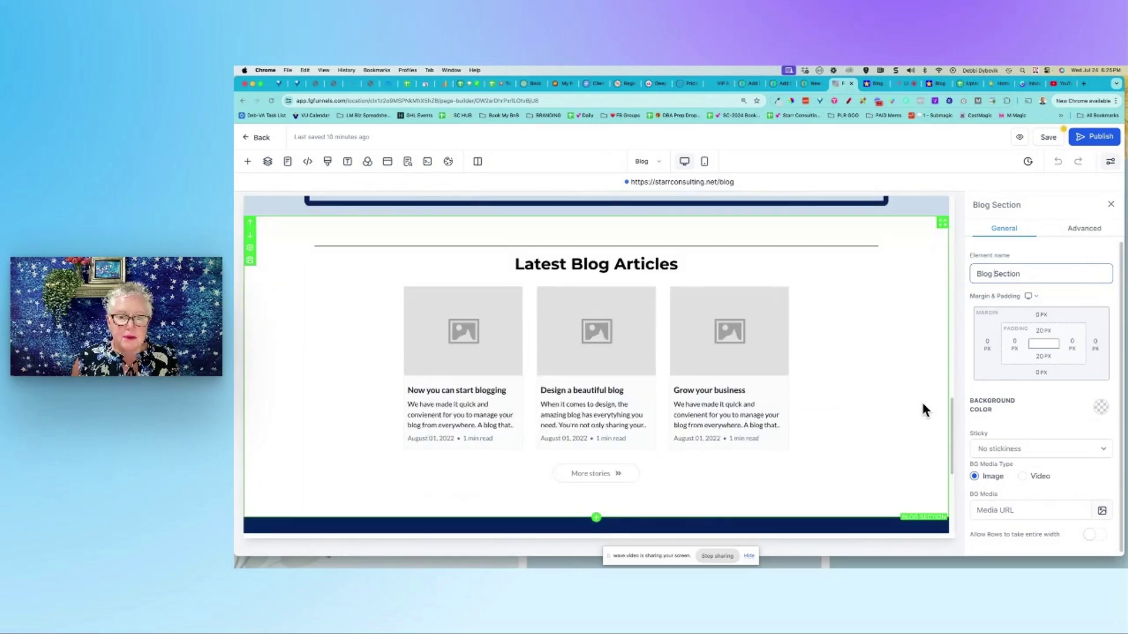
scroll(923, 405, "down", 3)
scroll(886, 358, "up", 2)
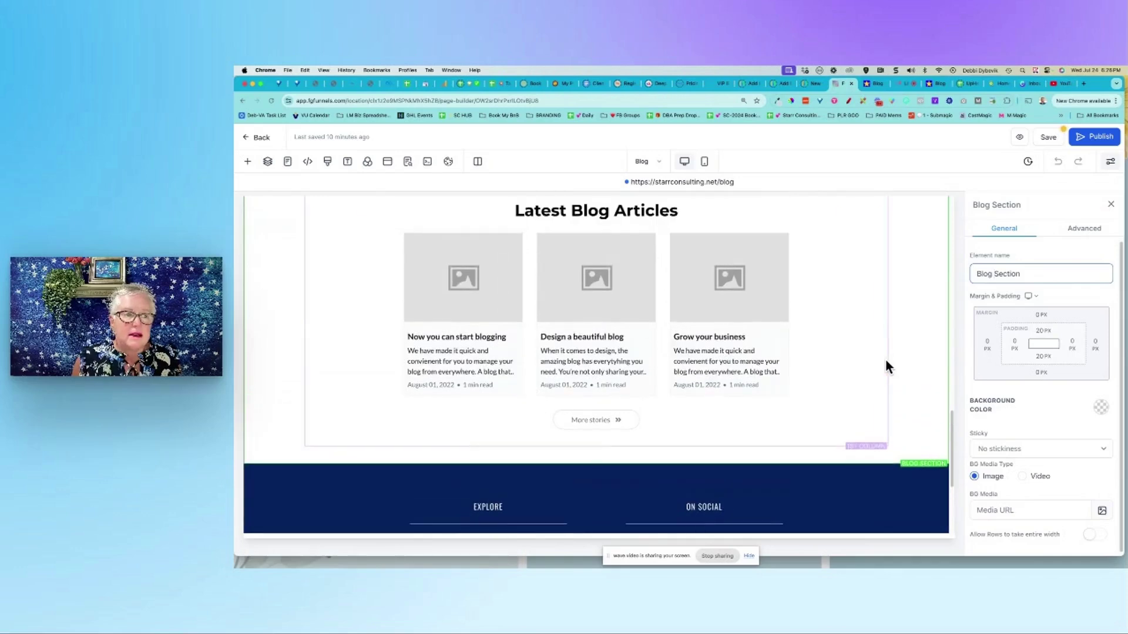
scroll(275, 281, "up", 2)
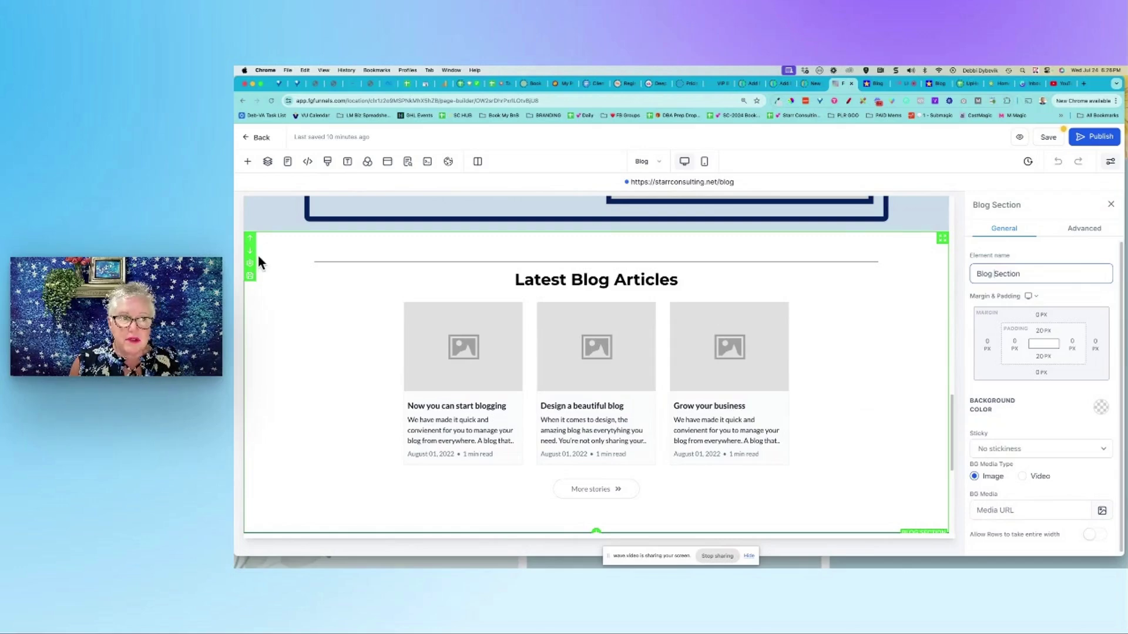
left_click(268, 162)
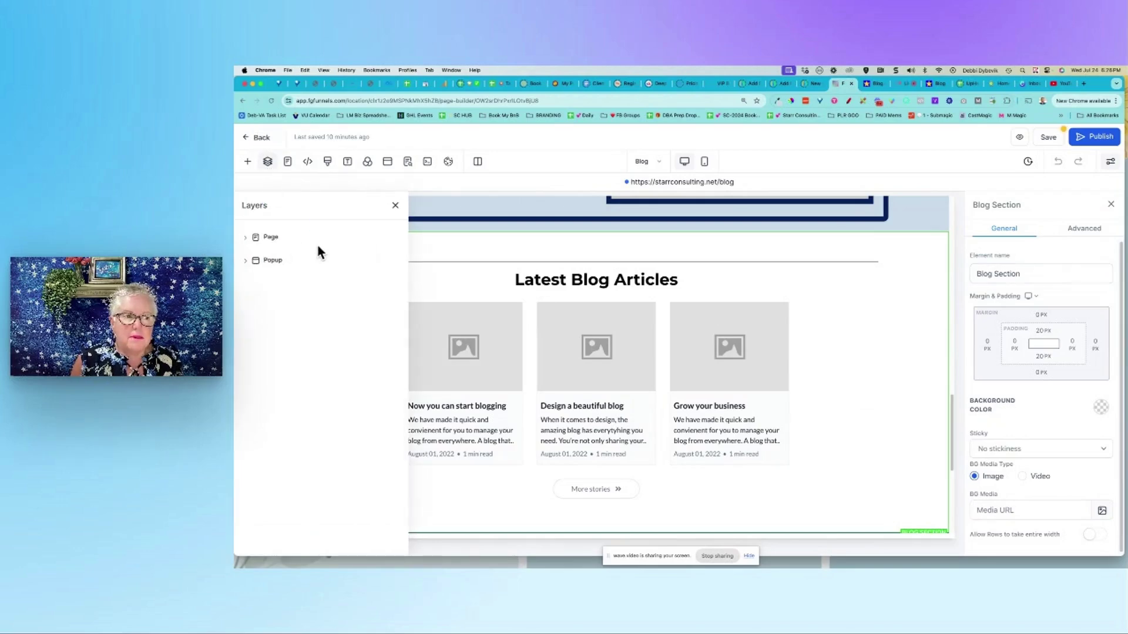
left_click(246, 238)
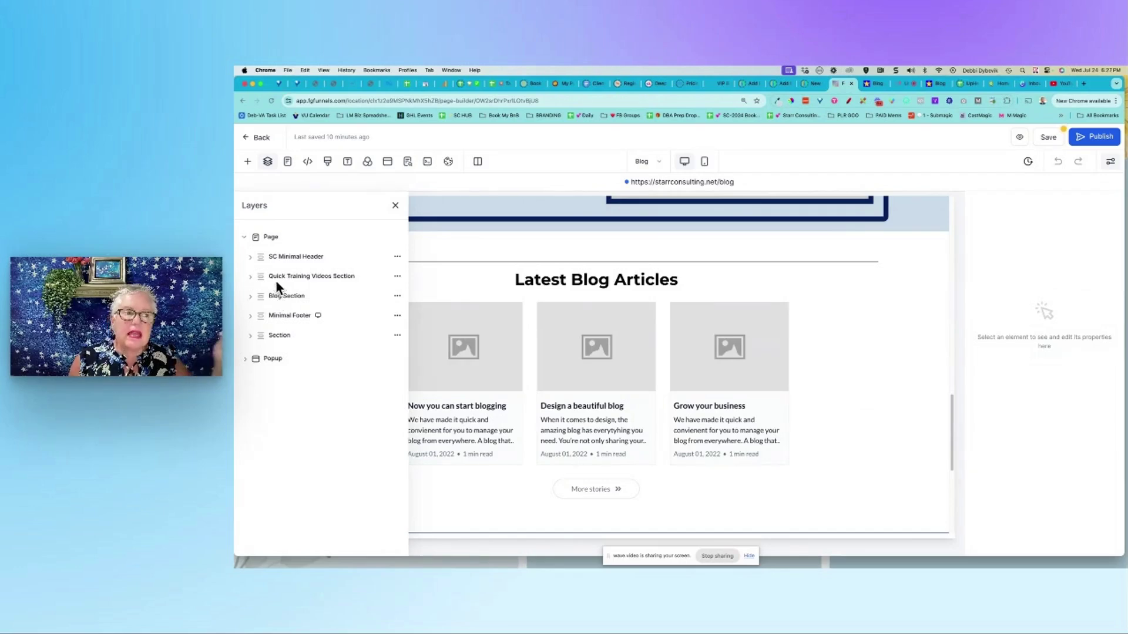
left_click(396, 207)
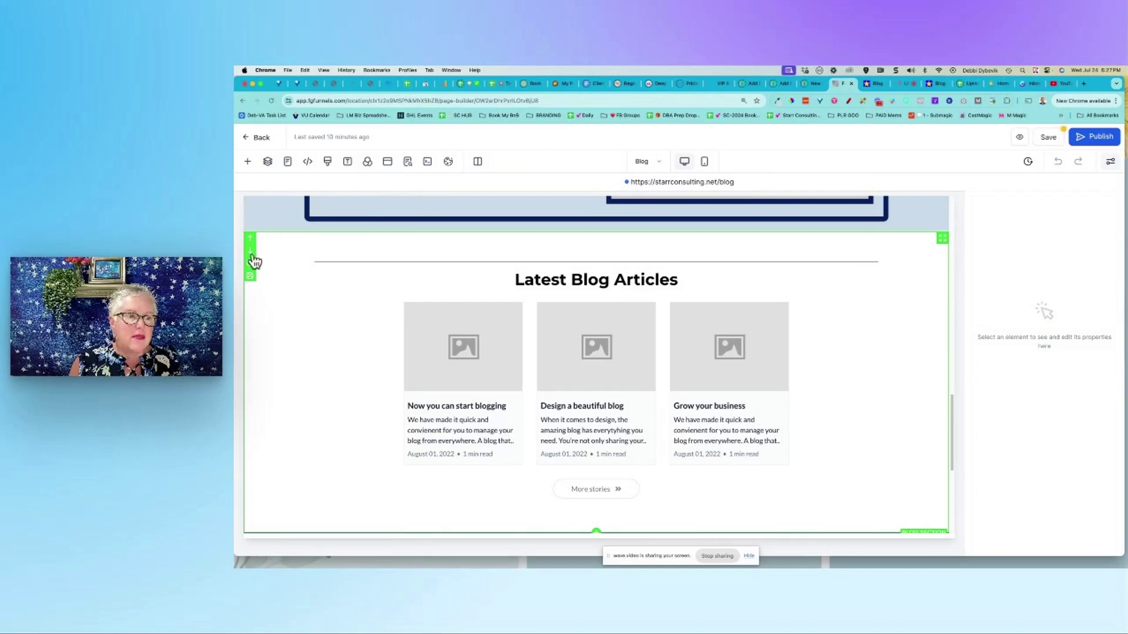
- Move the Blog Section up one position, above the Quick Training Videos Section
left_click(251, 241)
scroll(280, 349, "up", 15)
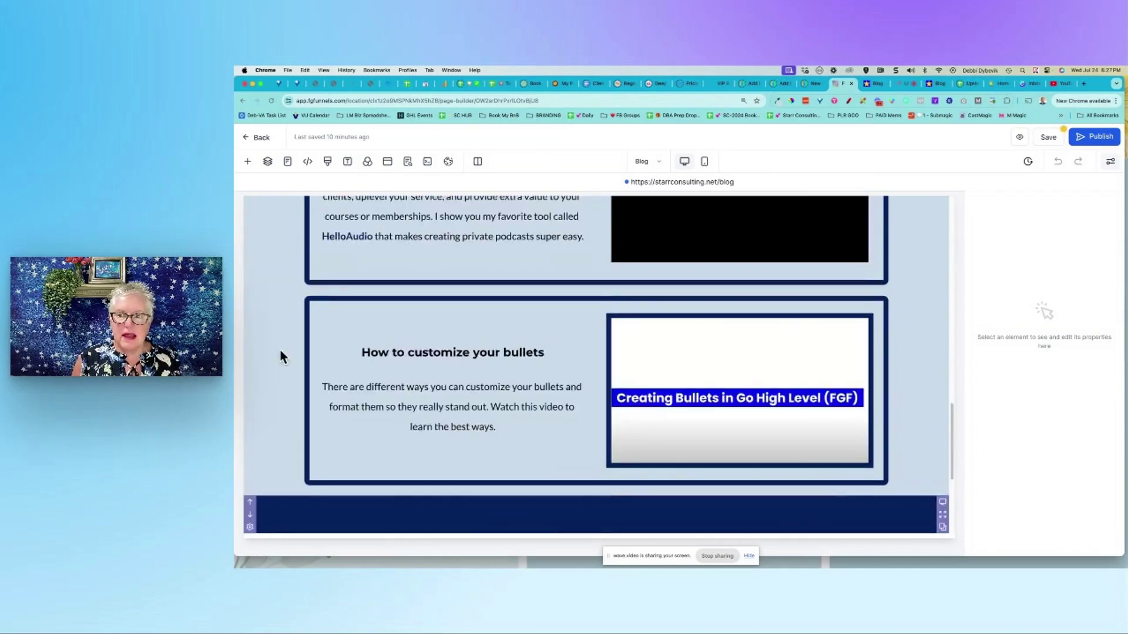
- Save the rearranged Blog page, update its existing SEO metadata, and publish the page
scroll(280, 348, "up", 4)
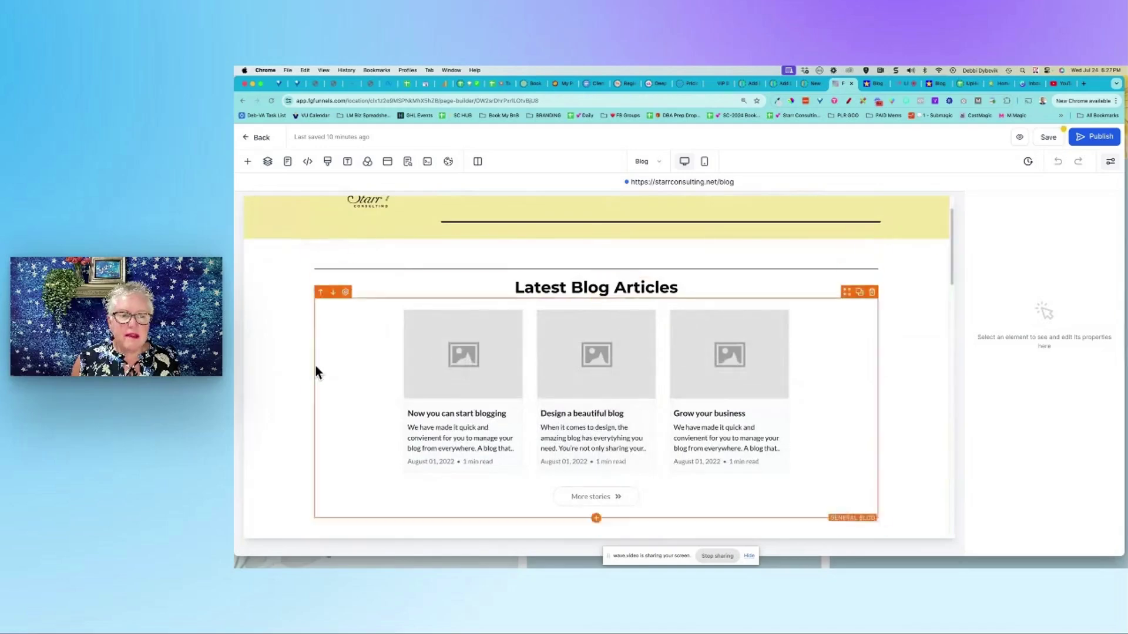
scroll(902, 432, "down", 9)
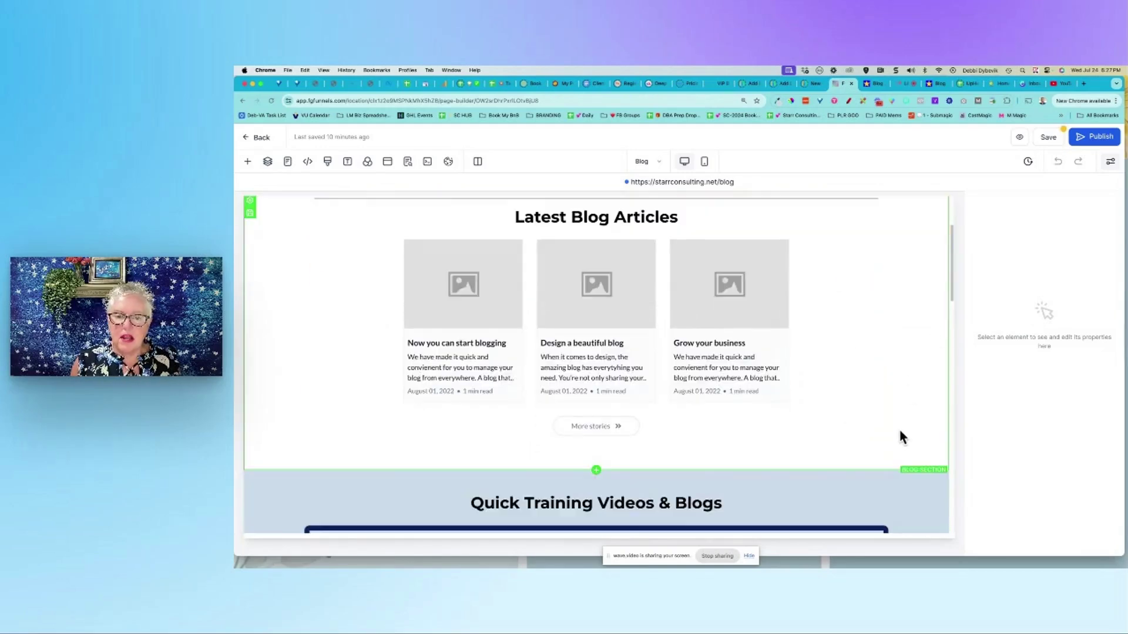
scroll(902, 431, "up", 10)
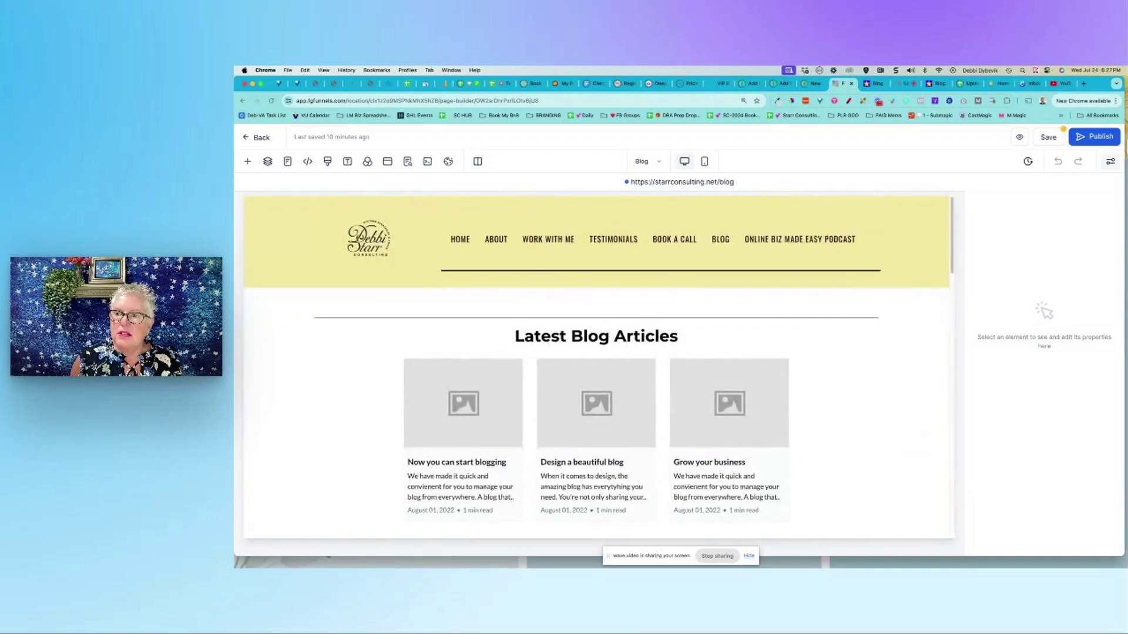
left_click(1045, 144)
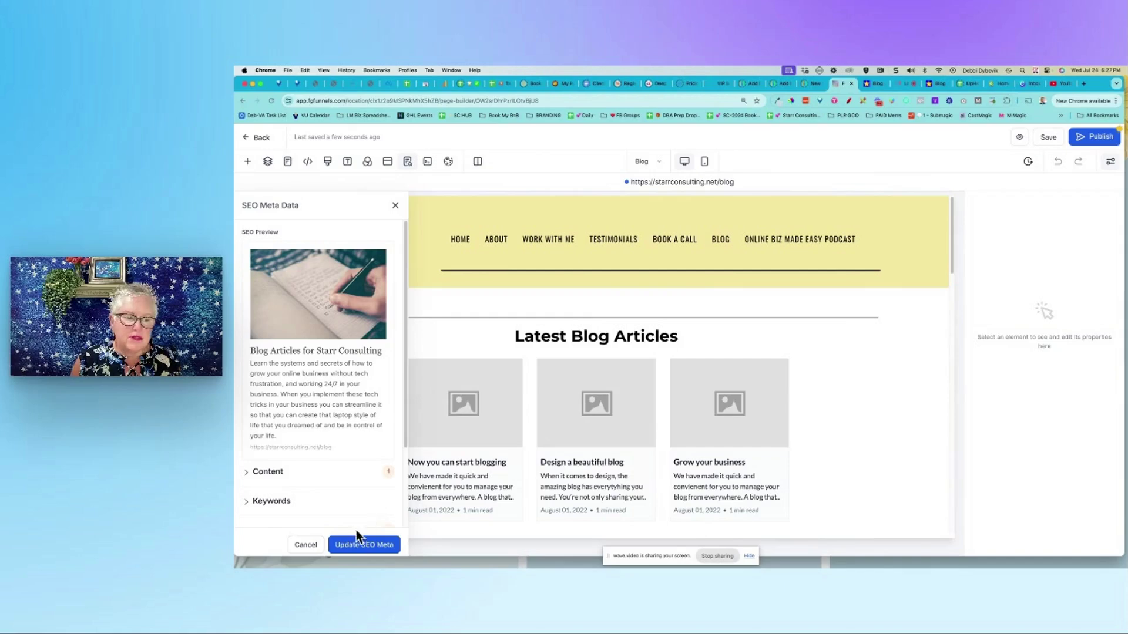
left_click(363, 545)
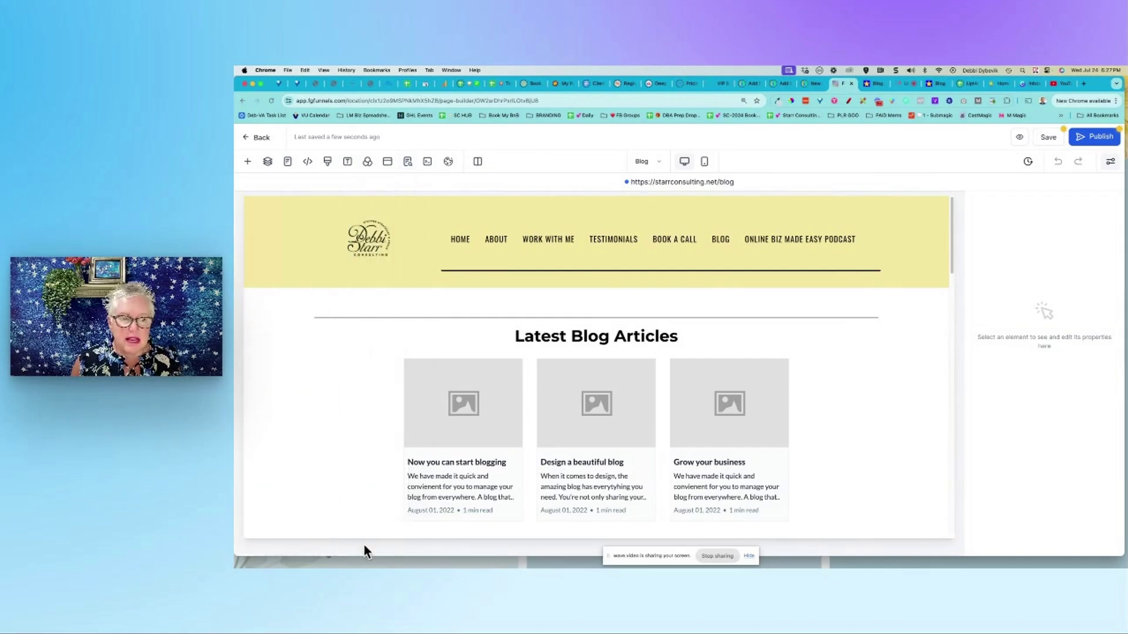
left_click(1048, 140)
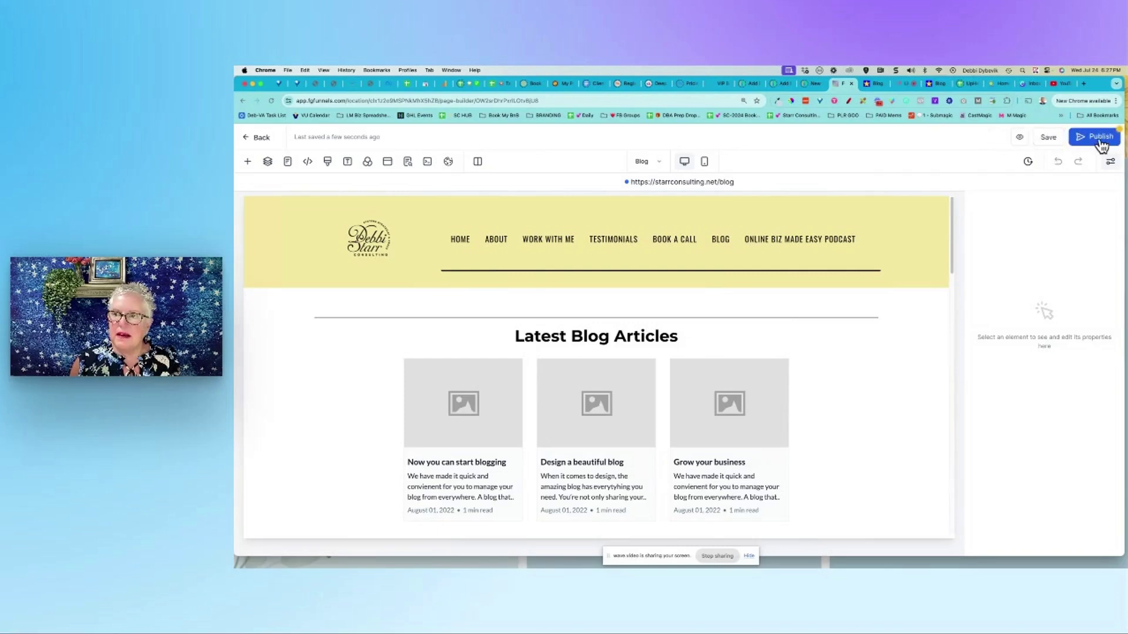
left_click(1097, 139)
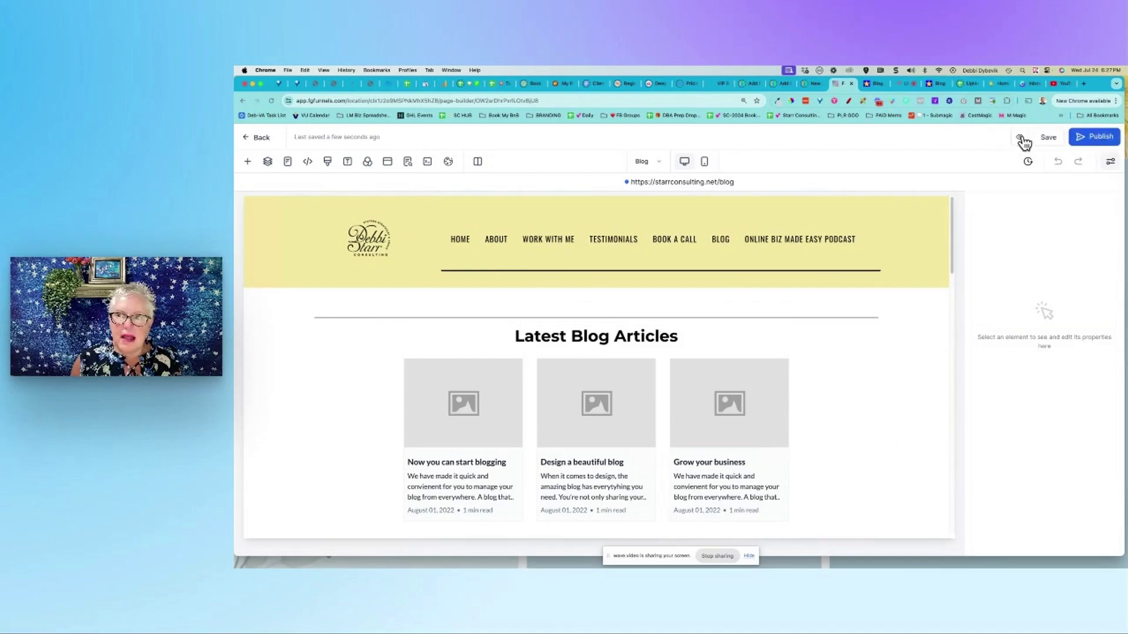
- Preview the Blog page to check the order of the article and training video sections, and return to the editor
left_click(1019, 138)
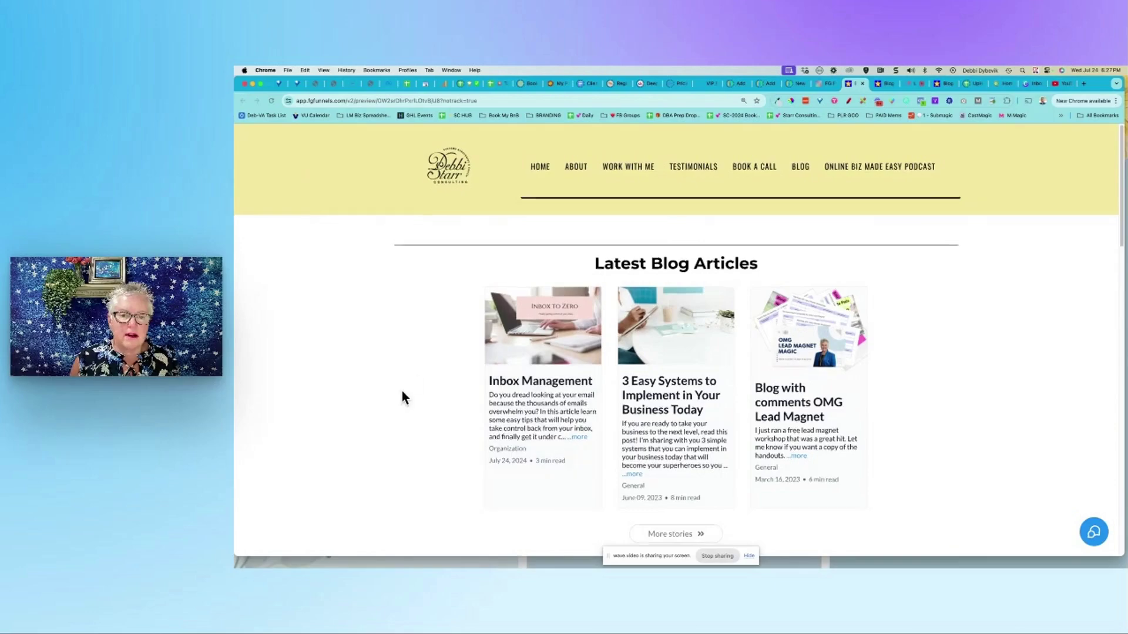
scroll(400, 388, "down", 6)
scroll(402, 390, "down", 2)
scroll(401, 390, "up", 9)
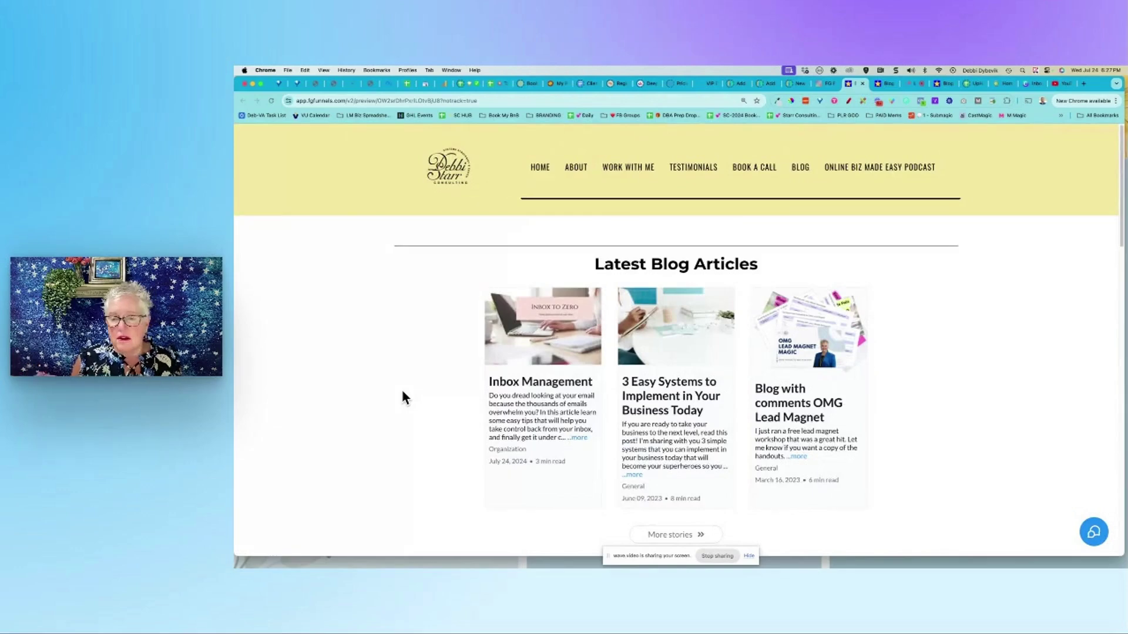
left_click(822, 86)
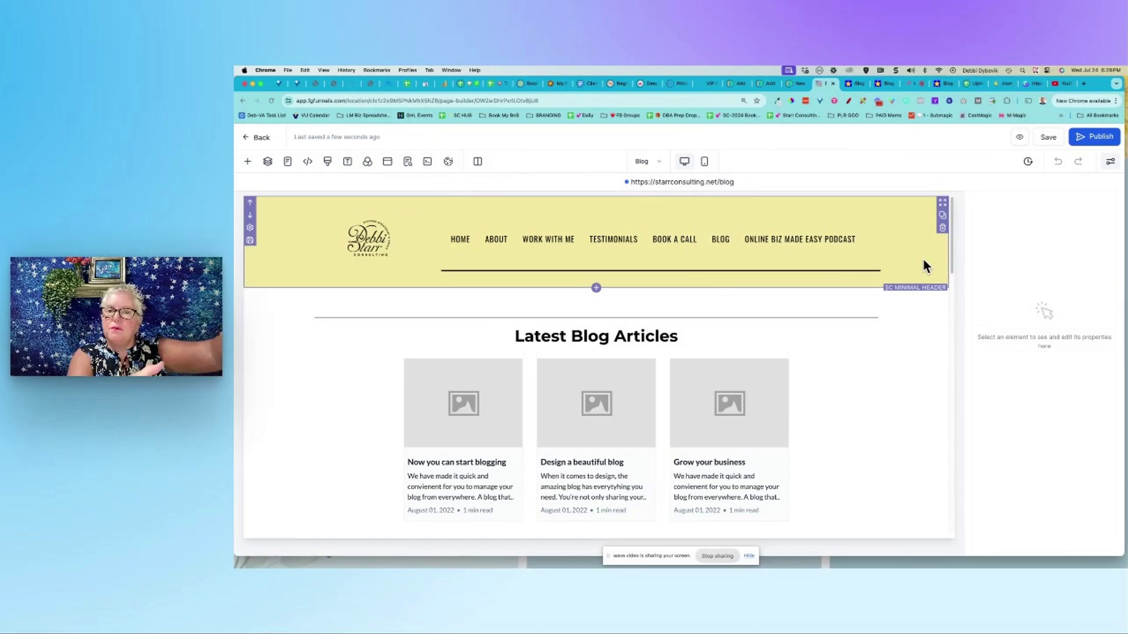
left_click(914, 347)
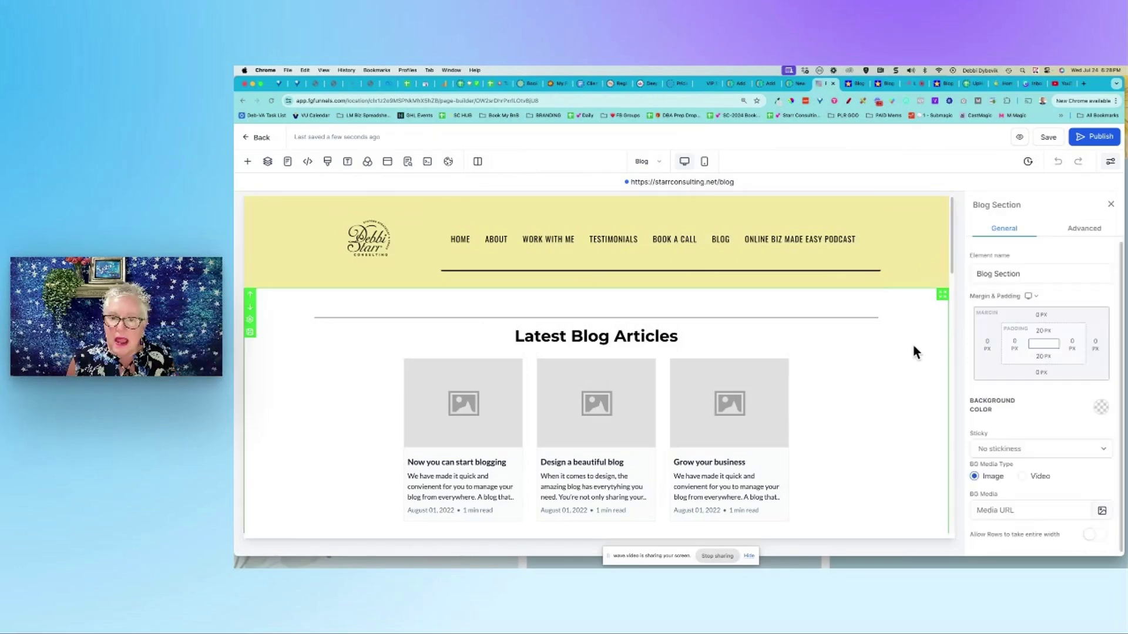
scroll(897, 369, "down", 2)
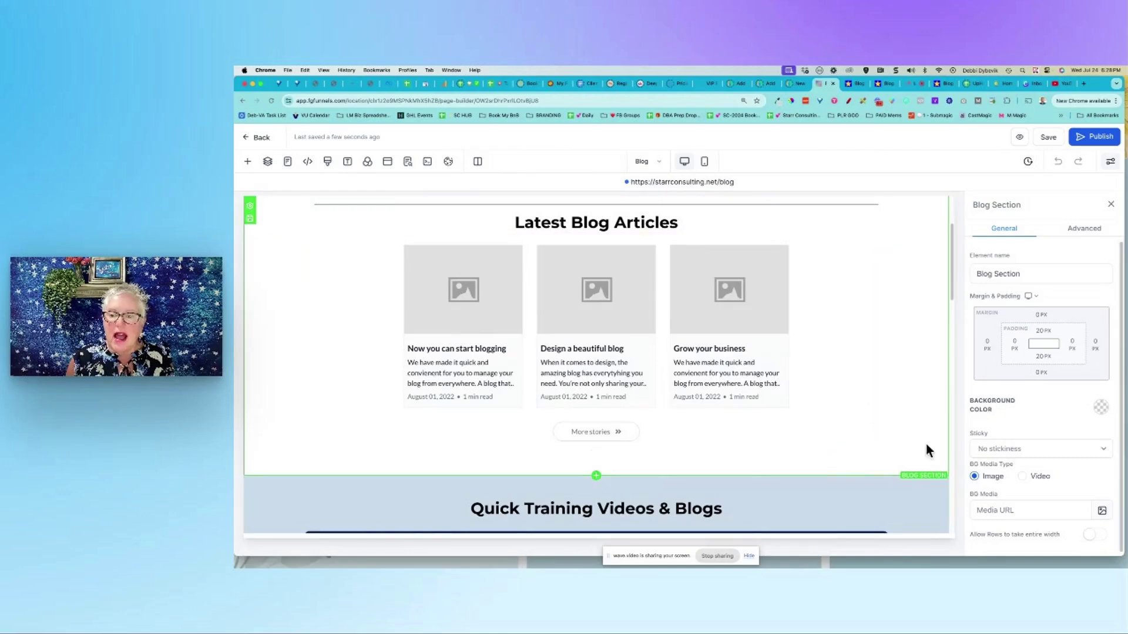
scroll(875, 317, "up", 1)
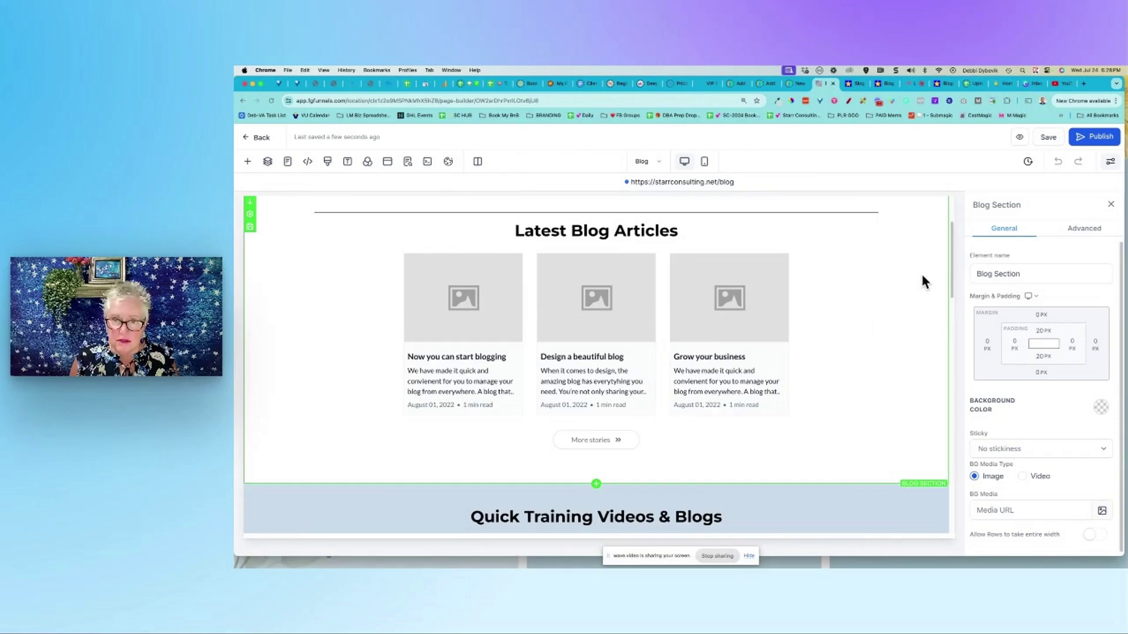
scroll(921, 276, "up", 2)
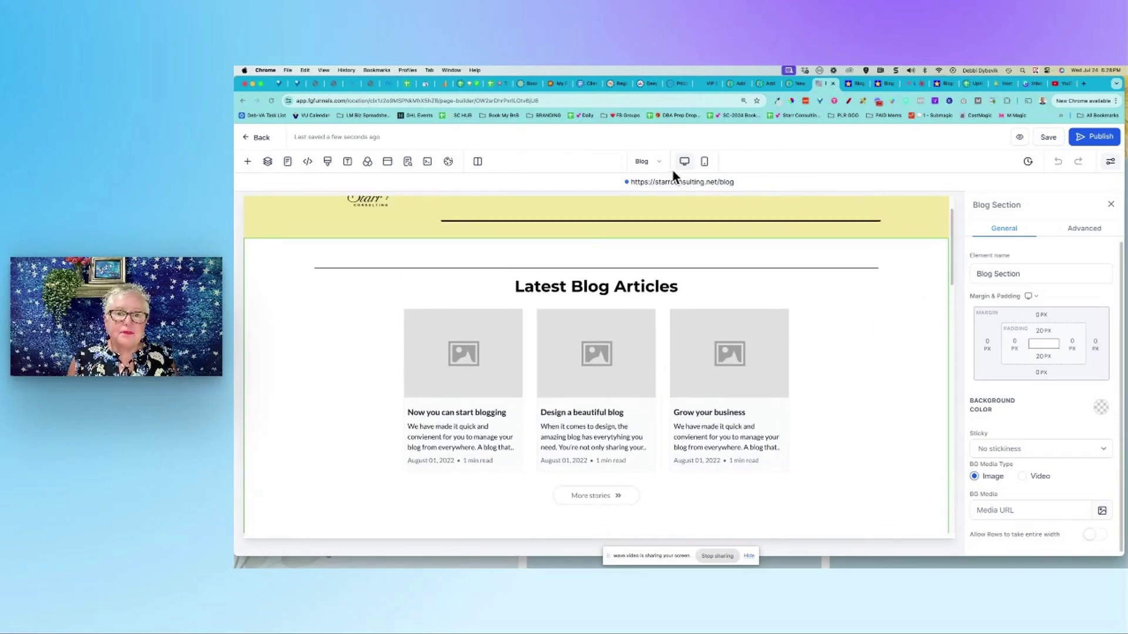
- Configure the header navigation menu's Blog item to go to the Blog page and save the global section change
scroll(721, 237, "up", 2)
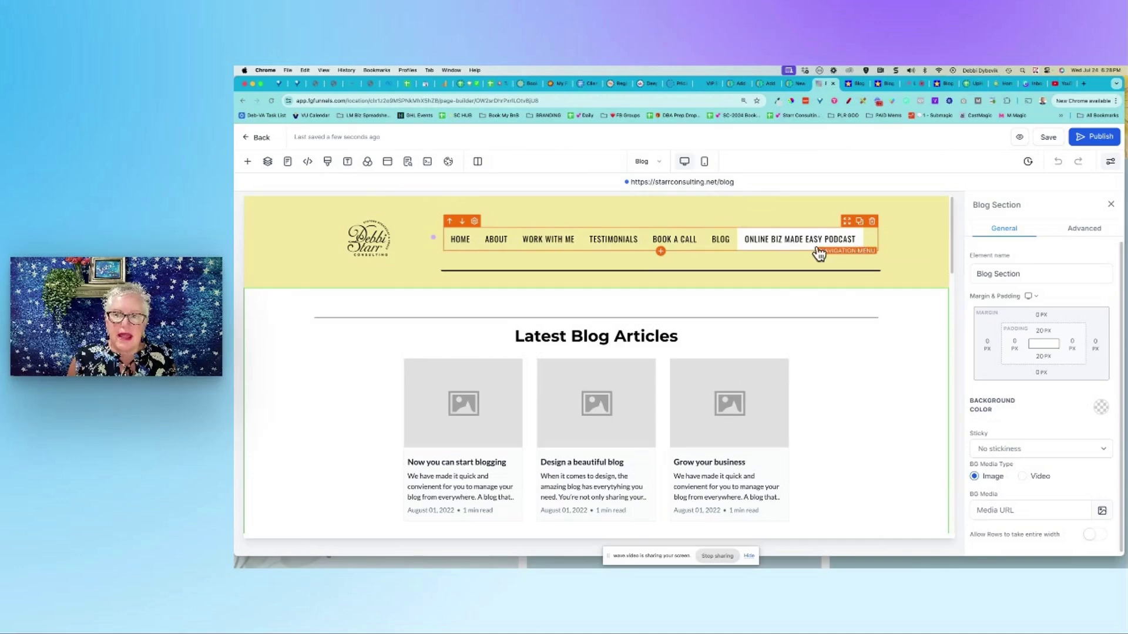
left_click(871, 243)
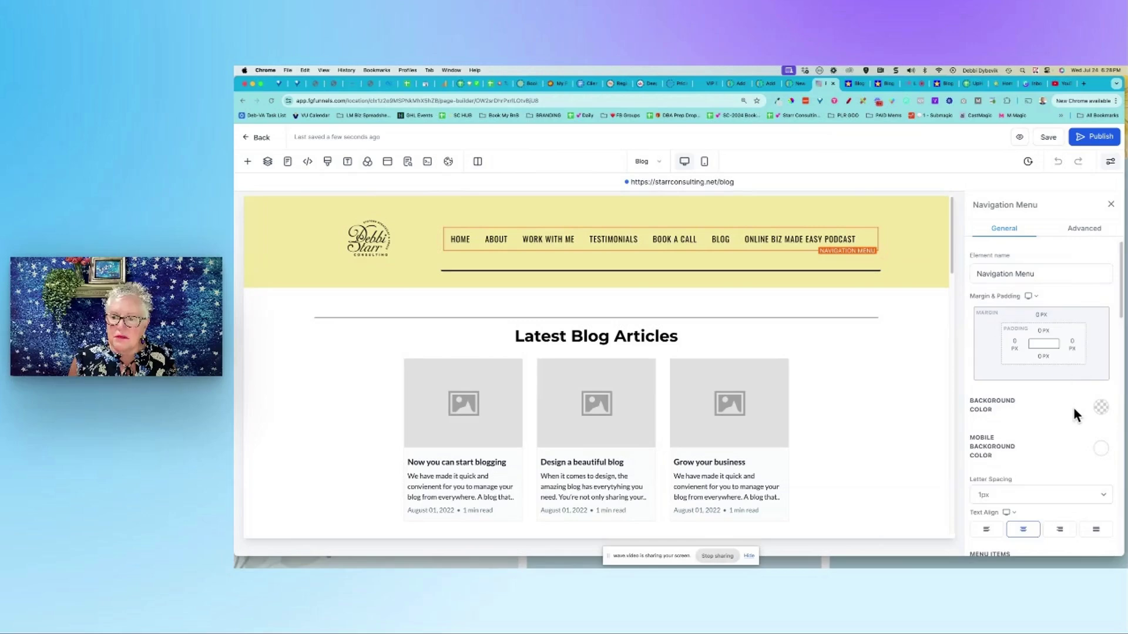
scroll(1073, 407, "down", 5)
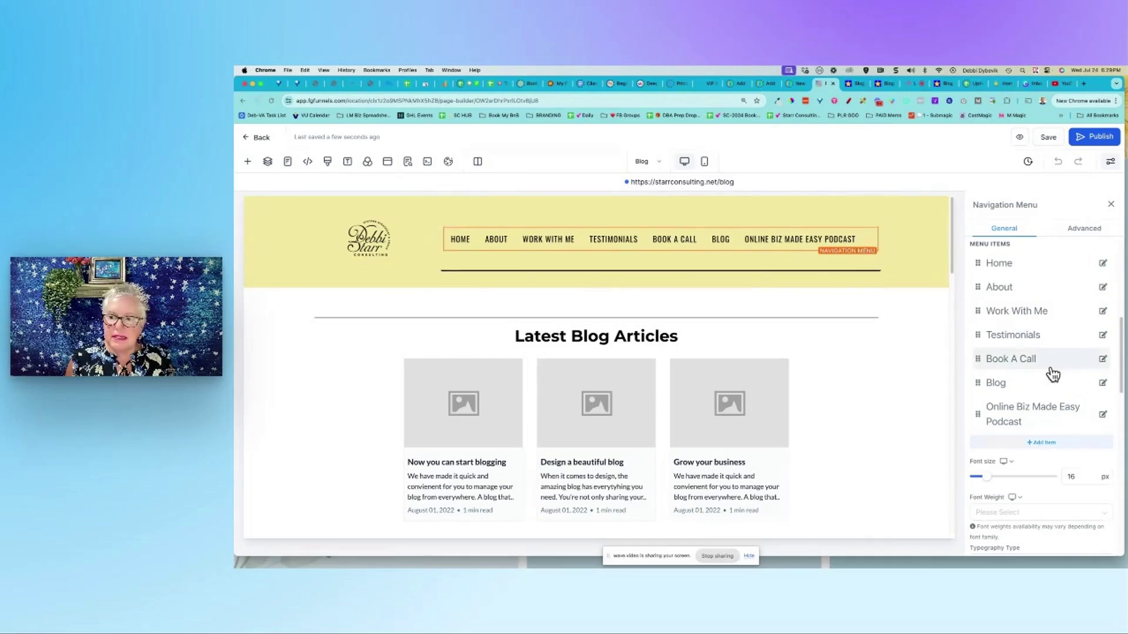
left_click(1103, 384)
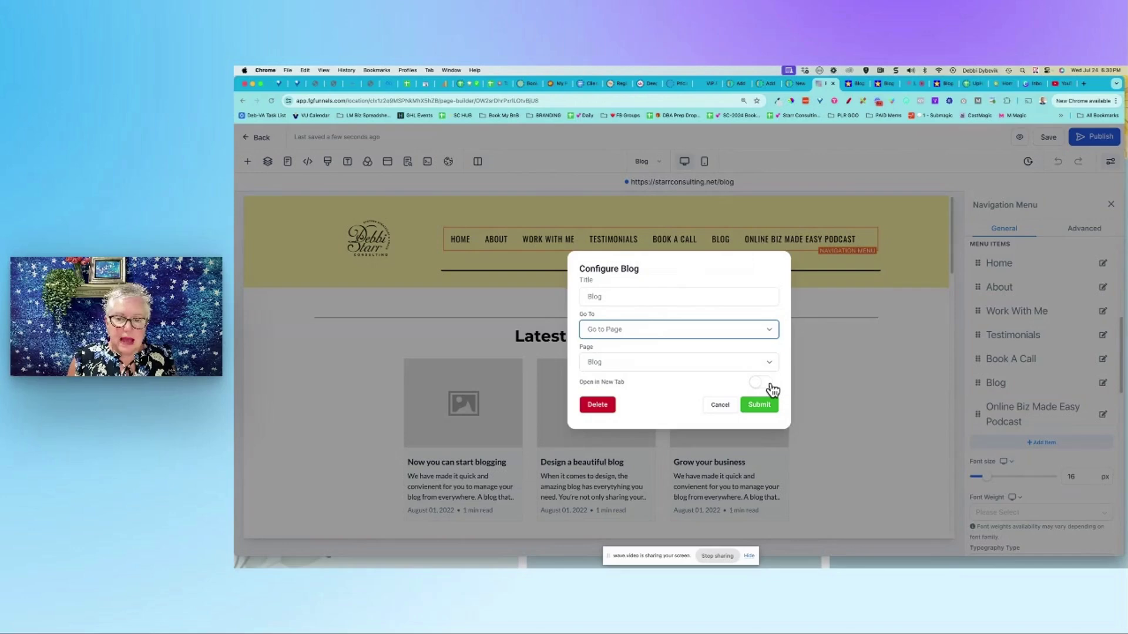
left_click(765, 407)
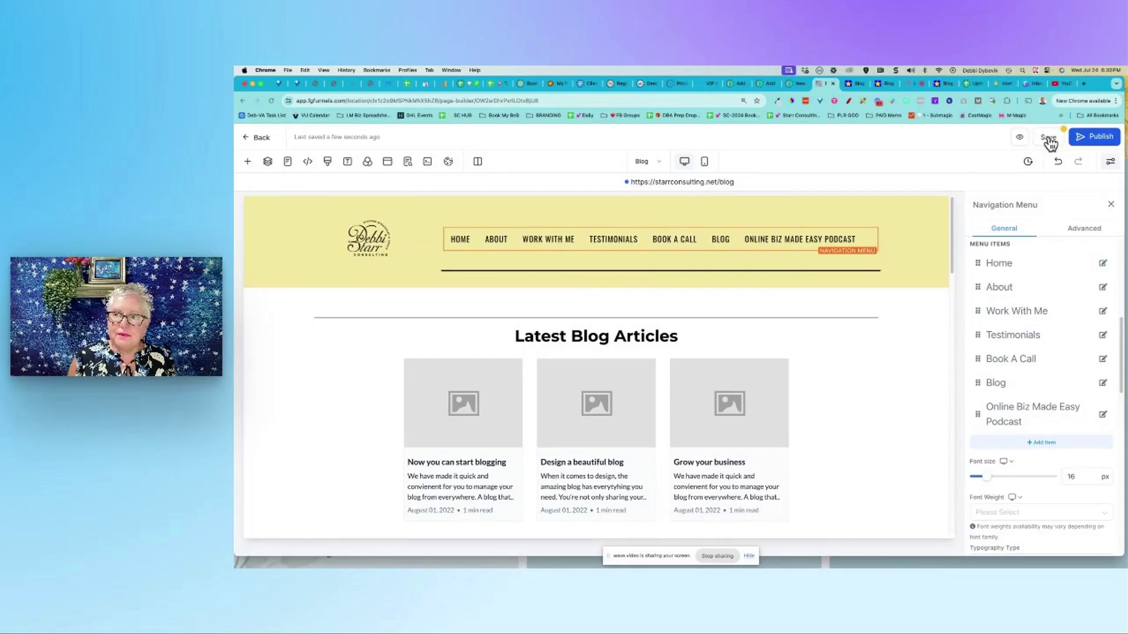
left_click(1049, 137)
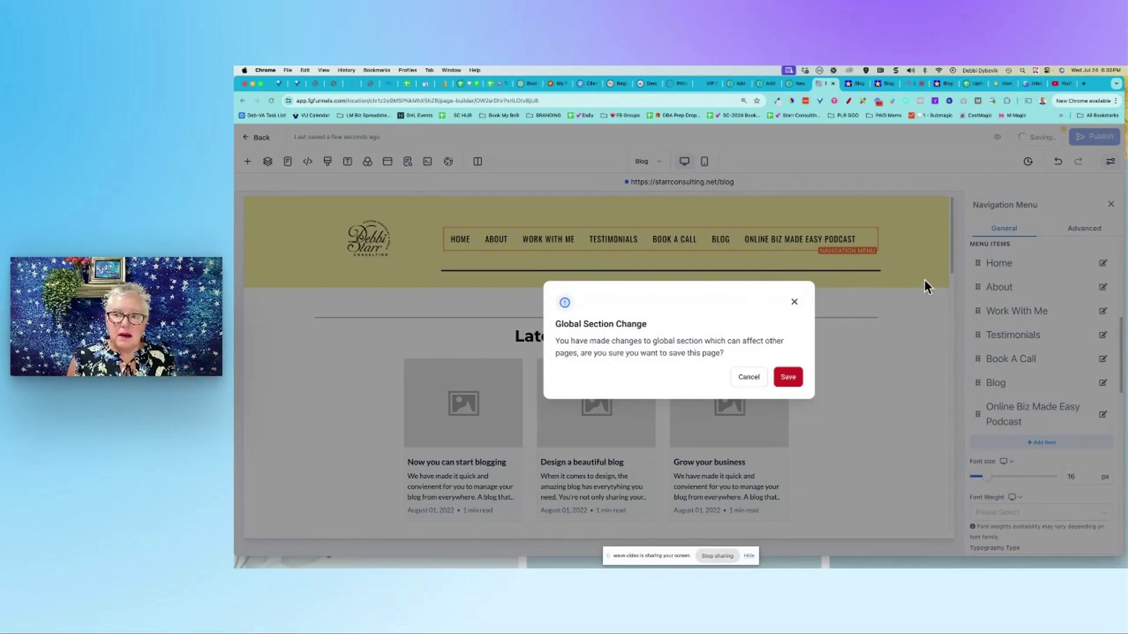
left_click(789, 377)
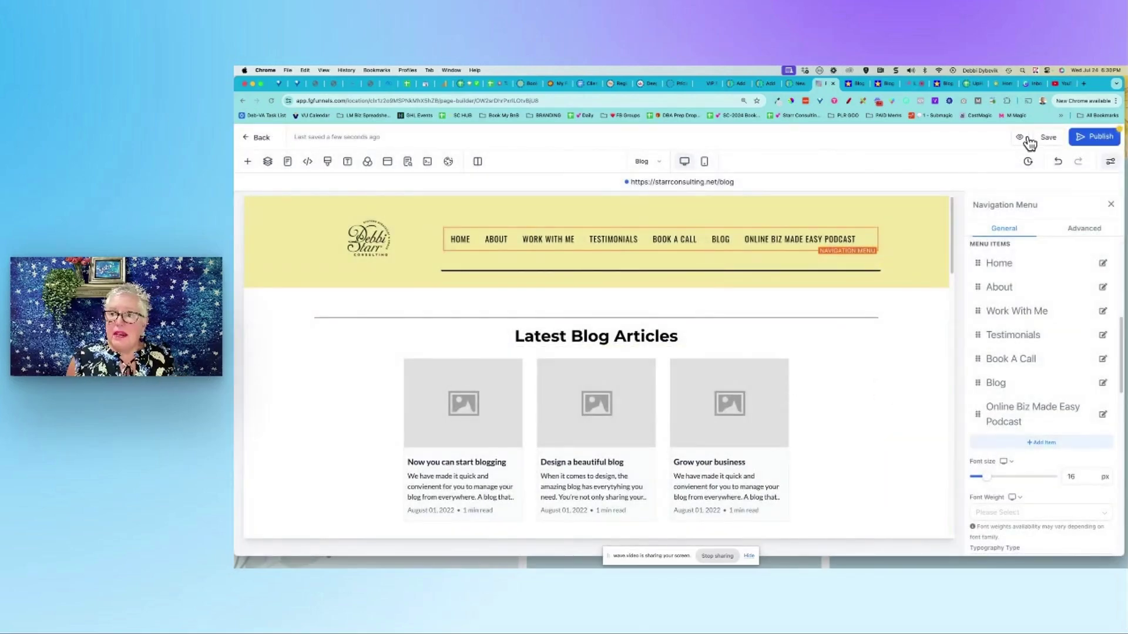
- Preview the saved page and check its header menu and both content sections
left_click(1020, 141)
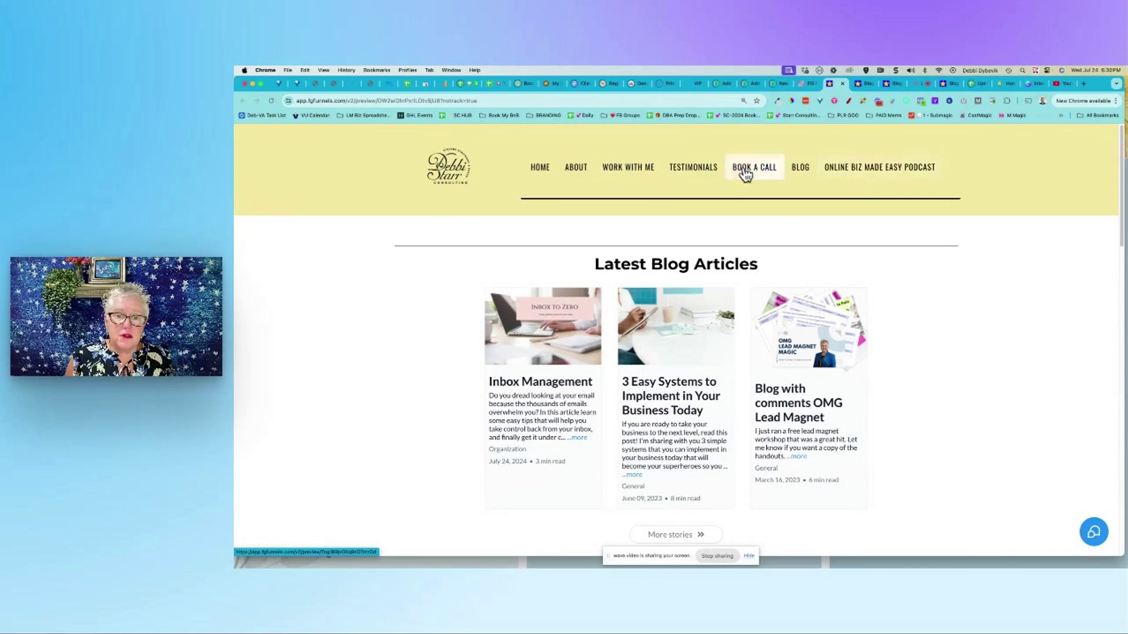
scroll(995, 312, "down", 3)
scroll(994, 312, "down", 4)
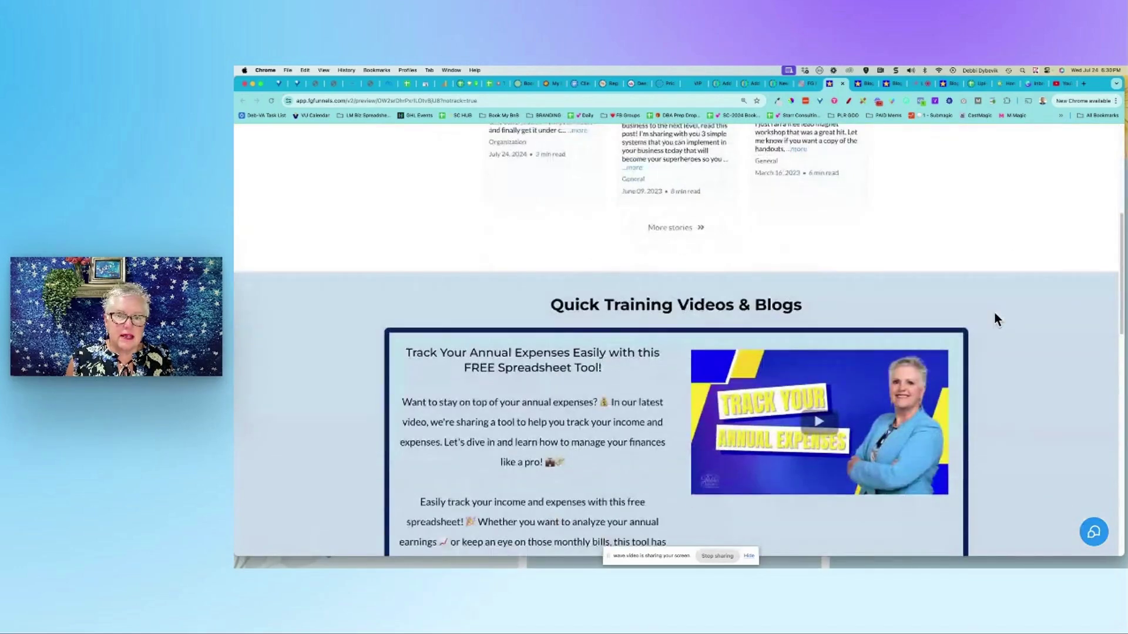
scroll(994, 312, "up", 7)
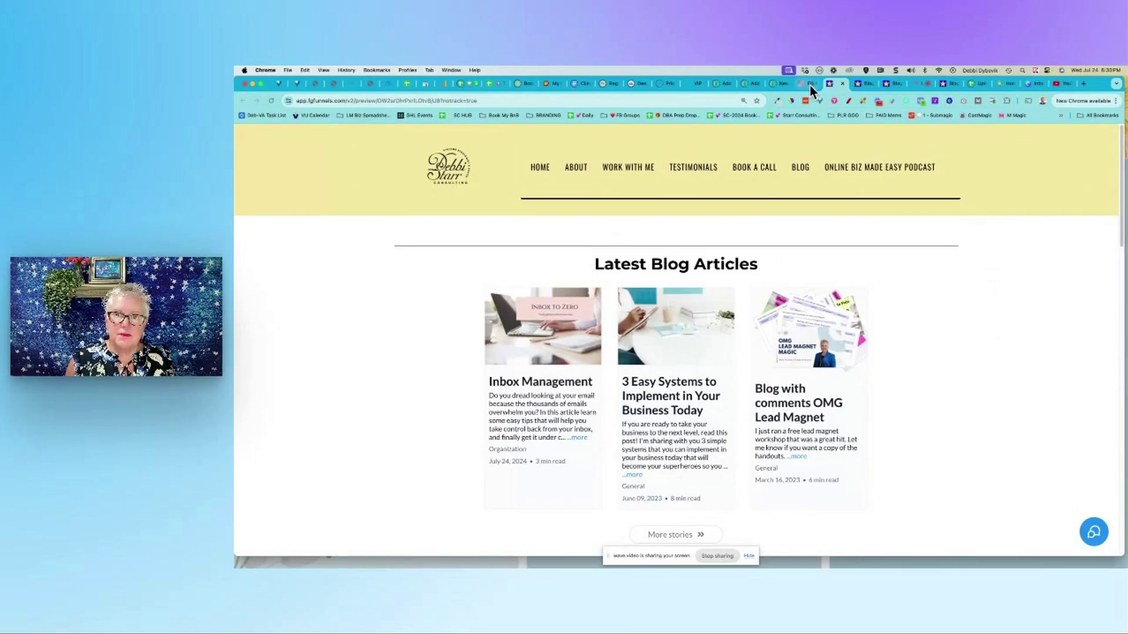
- Back in the editor, move the Blog menu item between Work With Me and Testimonials and save the global section change
left_click(810, 86)
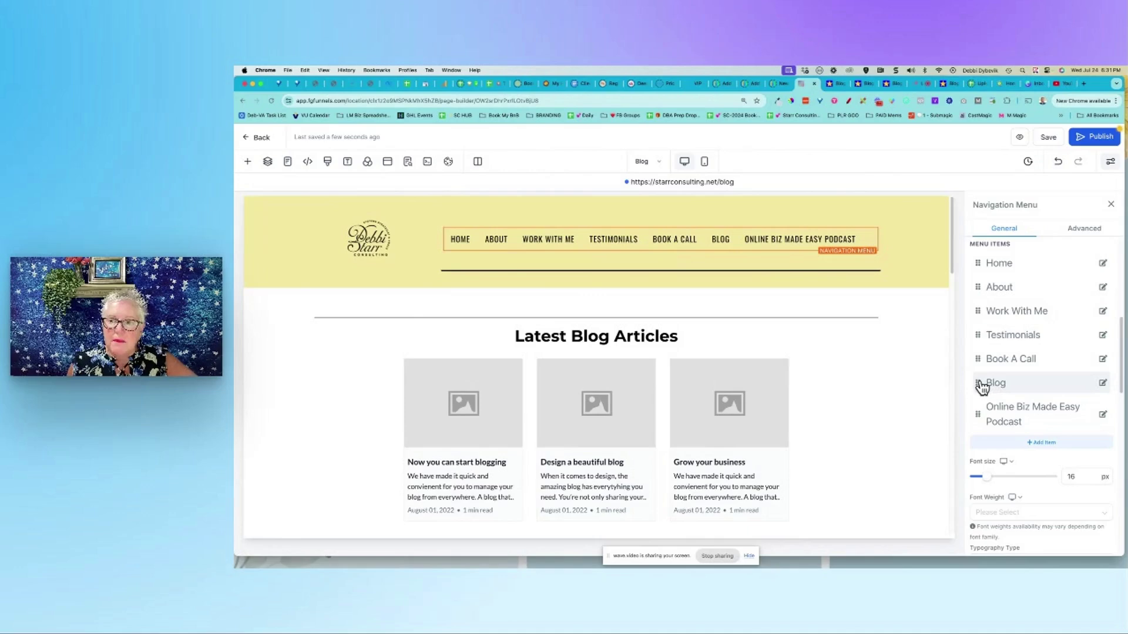
left_click_drag(979, 385, 978, 329)
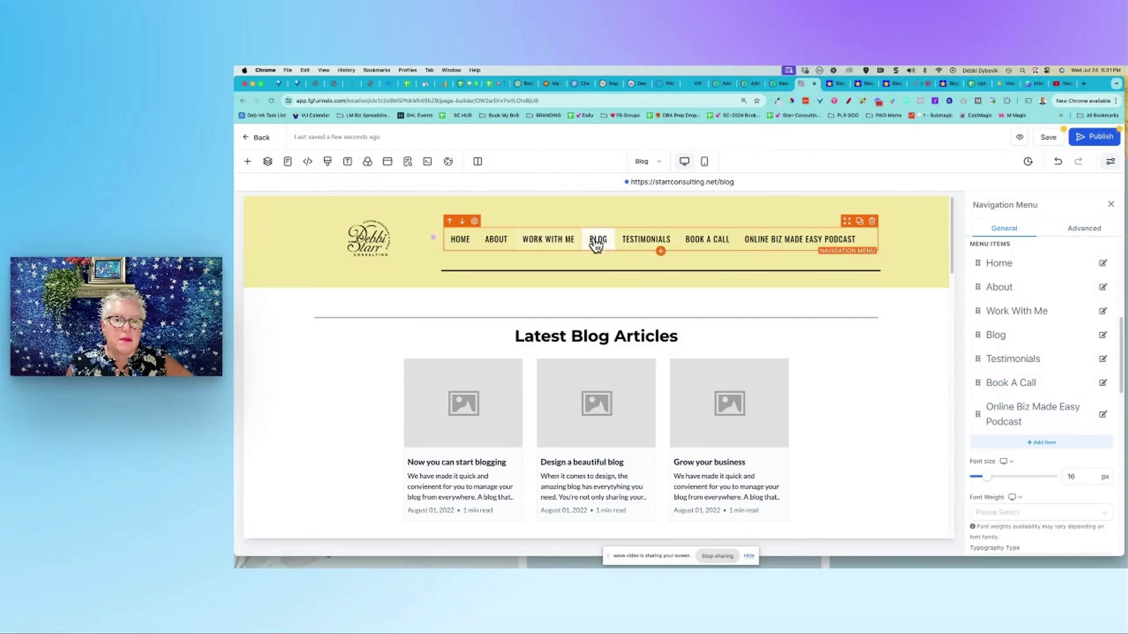
left_click(1050, 137)
left_click(788, 378)
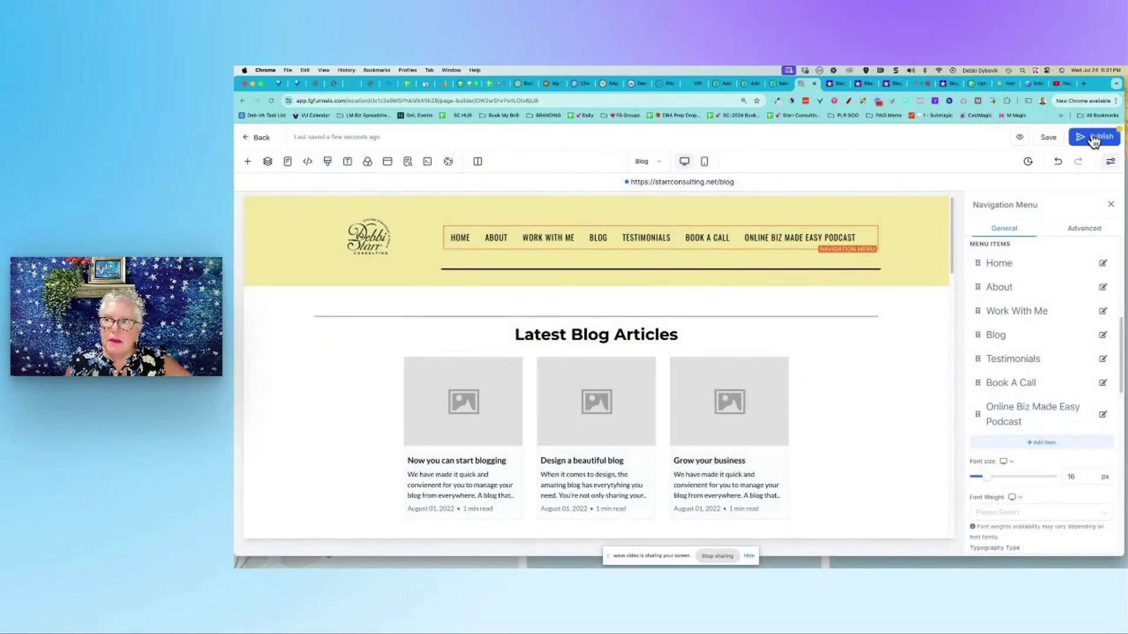
- Publish the page with the reordered menu and open its preview
left_click(1098, 140)
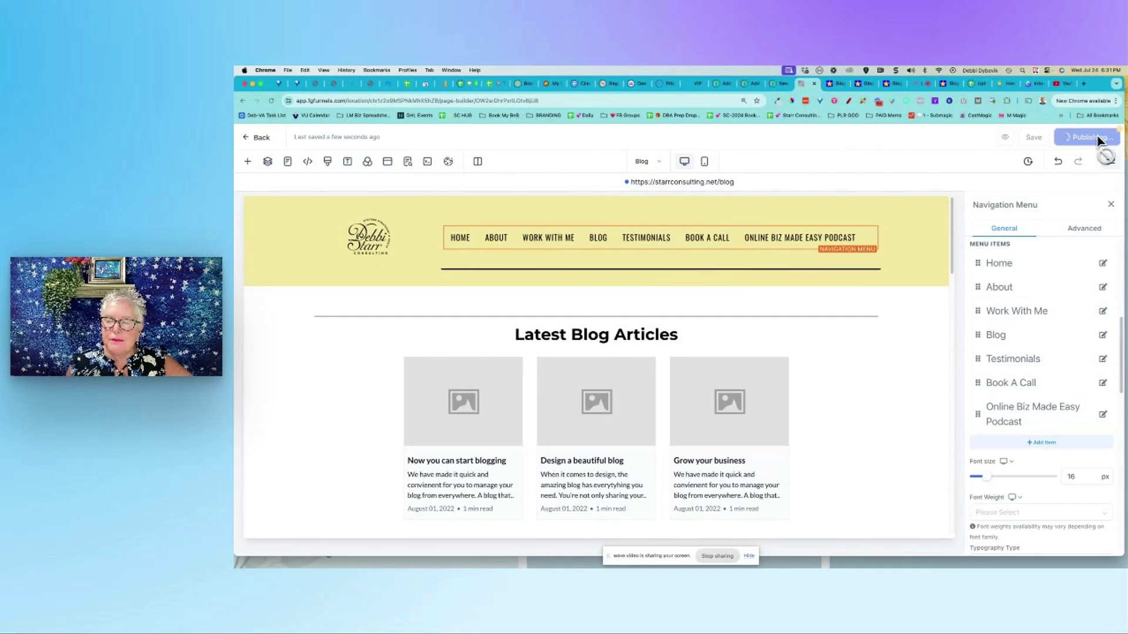
left_click(1021, 137)
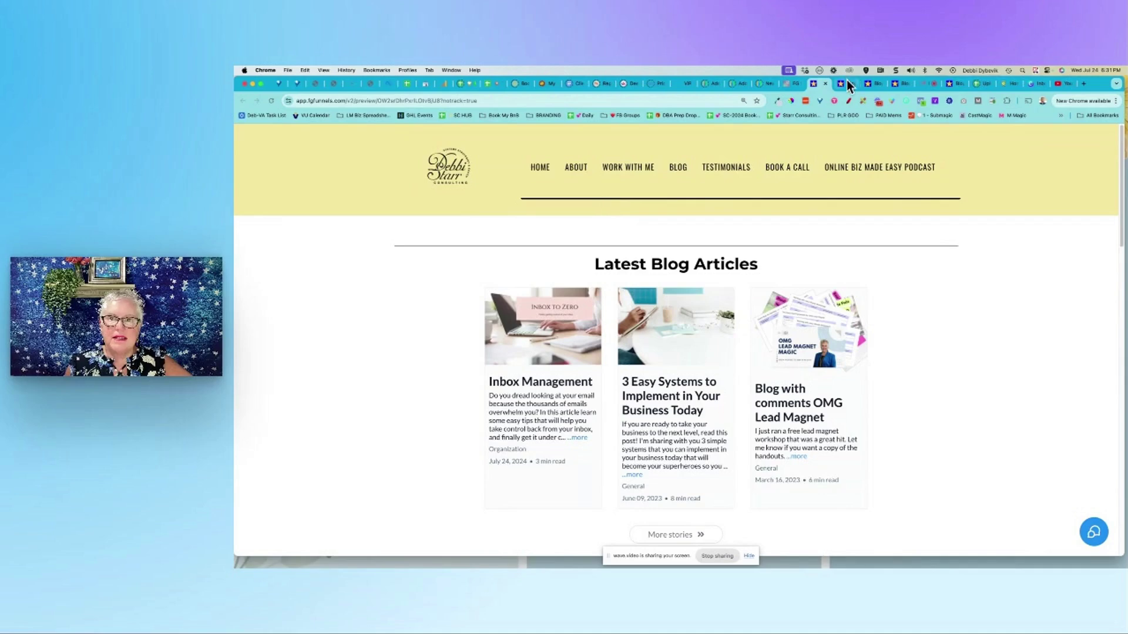
left_click(932, 87)
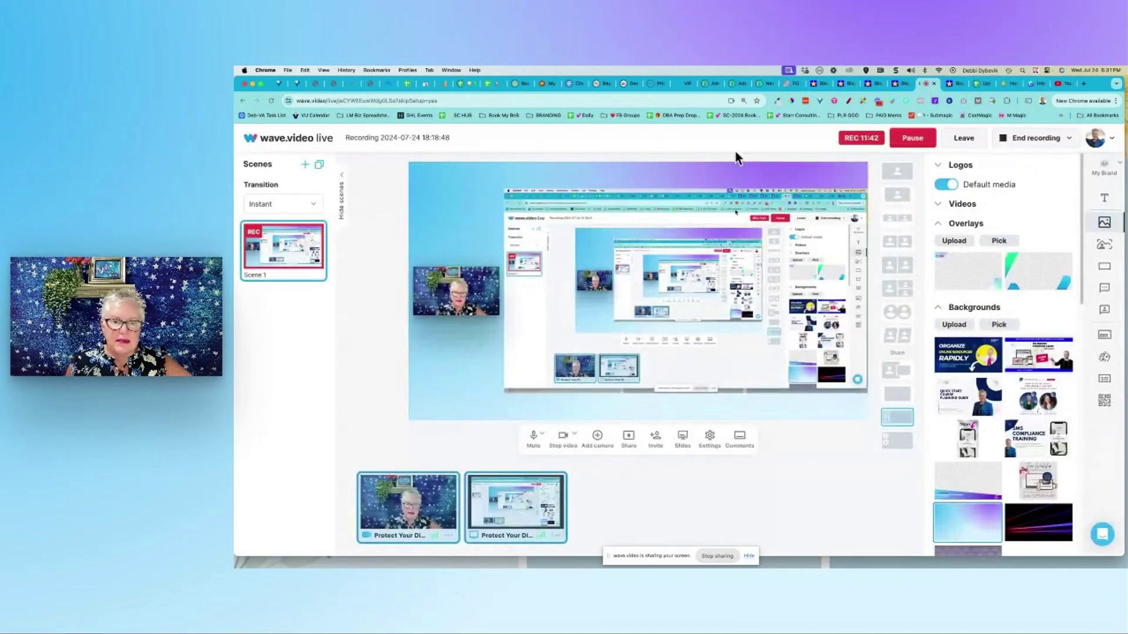